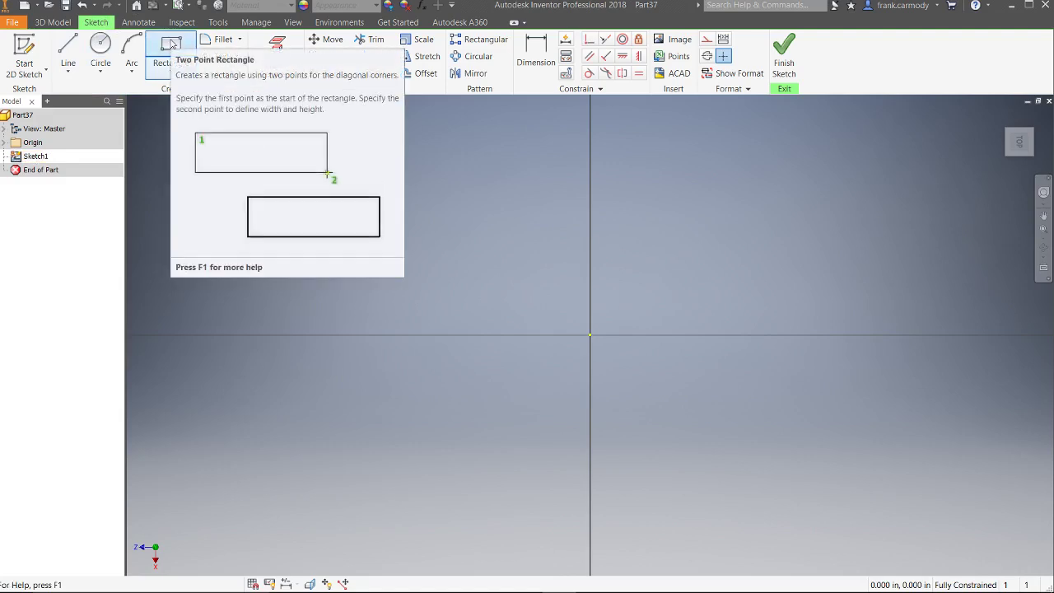
Draw a two-point rectangle and dimension its width to 4.000
click(413, 249)
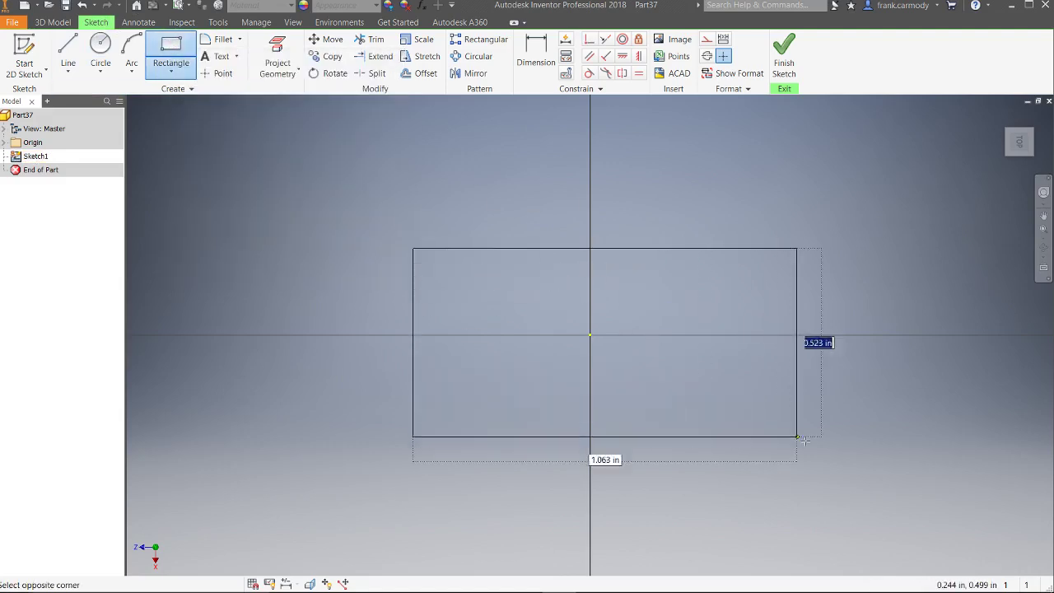
click(836, 456)
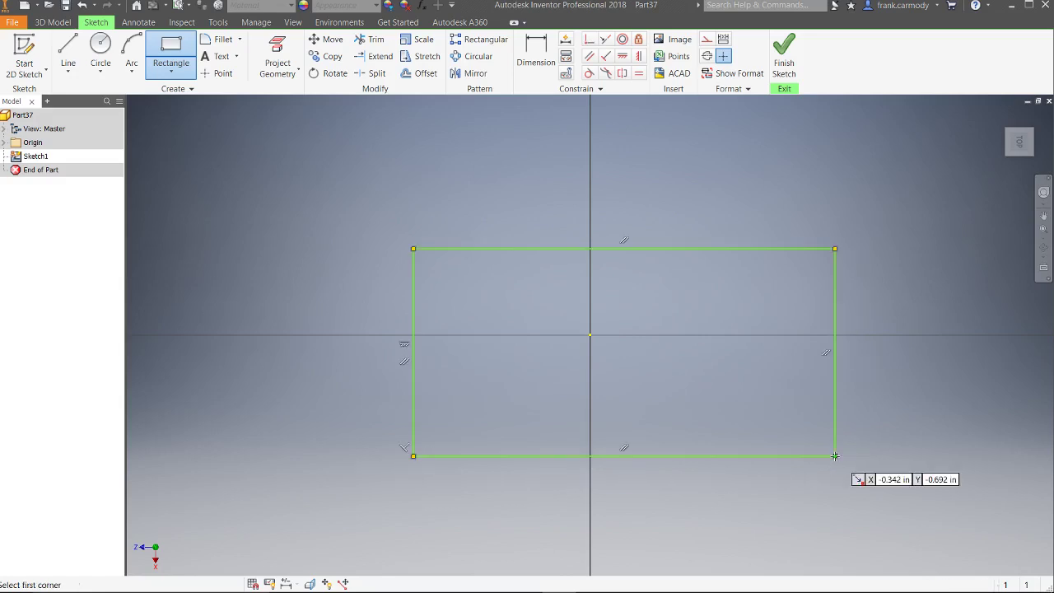
click(536, 53)
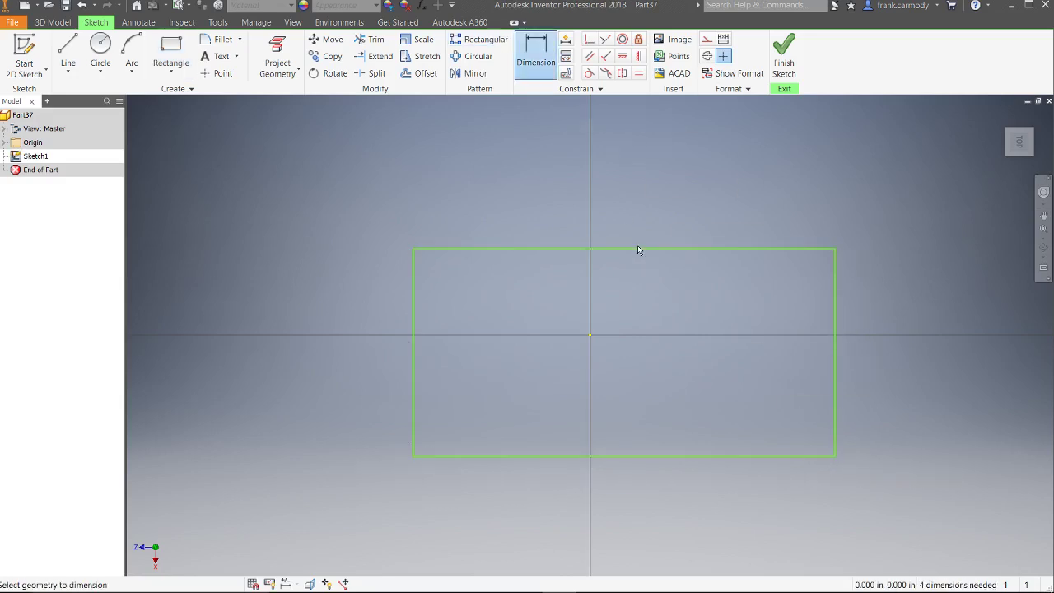
click(634, 248)
click(639, 178)
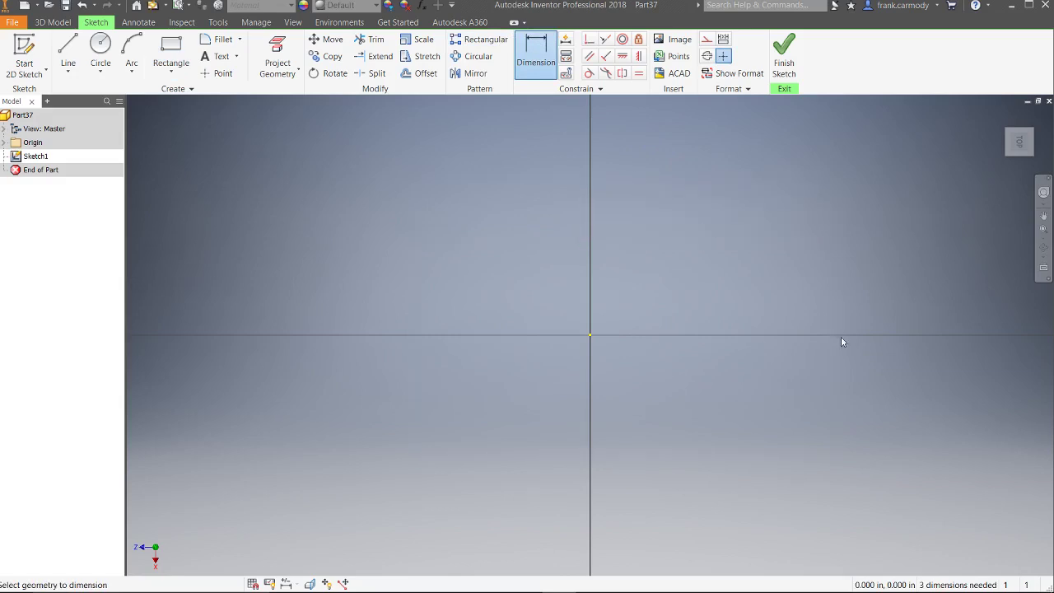
click(1043, 230)
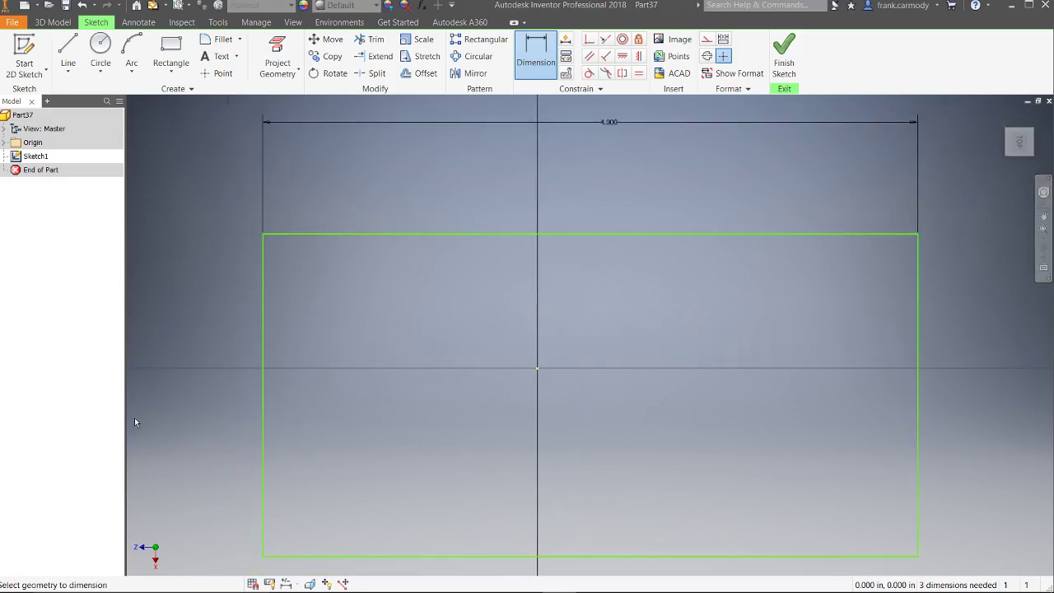
Dimension the rectangle's height with the formula (d0/2)+1, giving 3.000
click(263, 362)
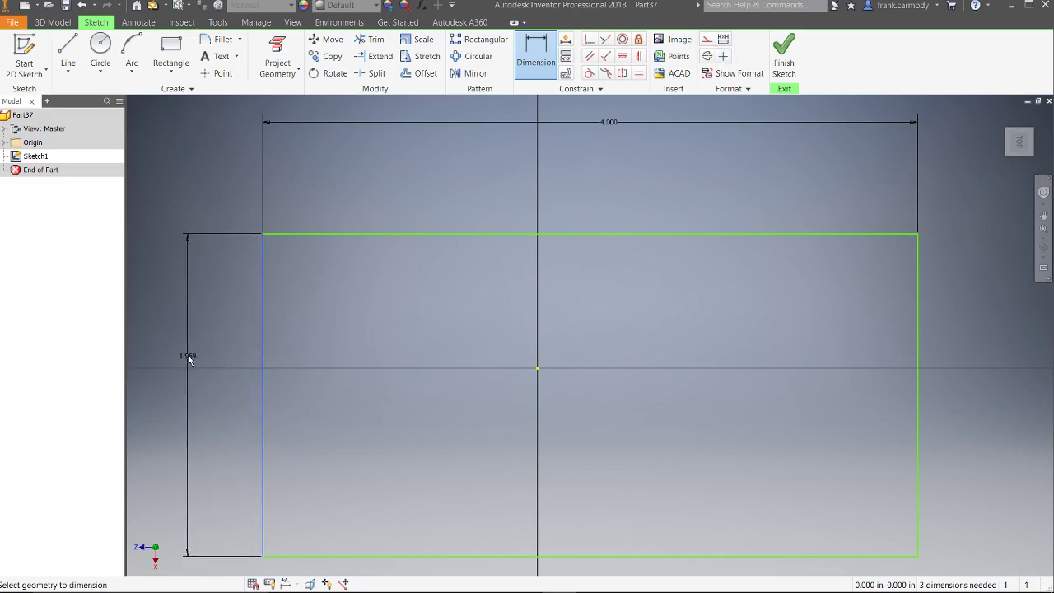
click(188, 358)
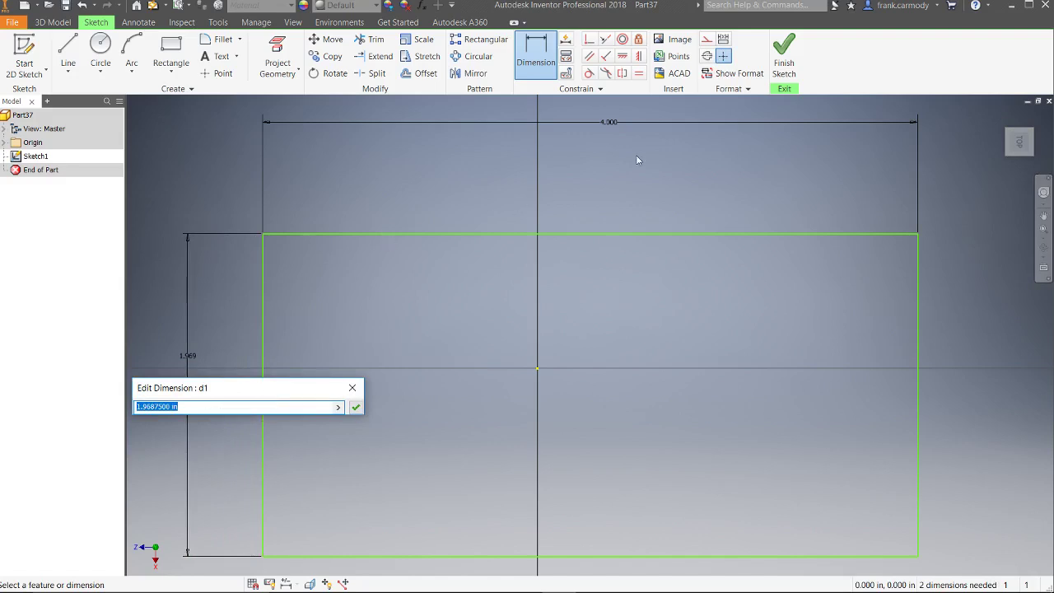
click(614, 124)
text((+1)
key(Return)
scroll(450, 369, up, 3)
scroll(454, 370, down, 5)
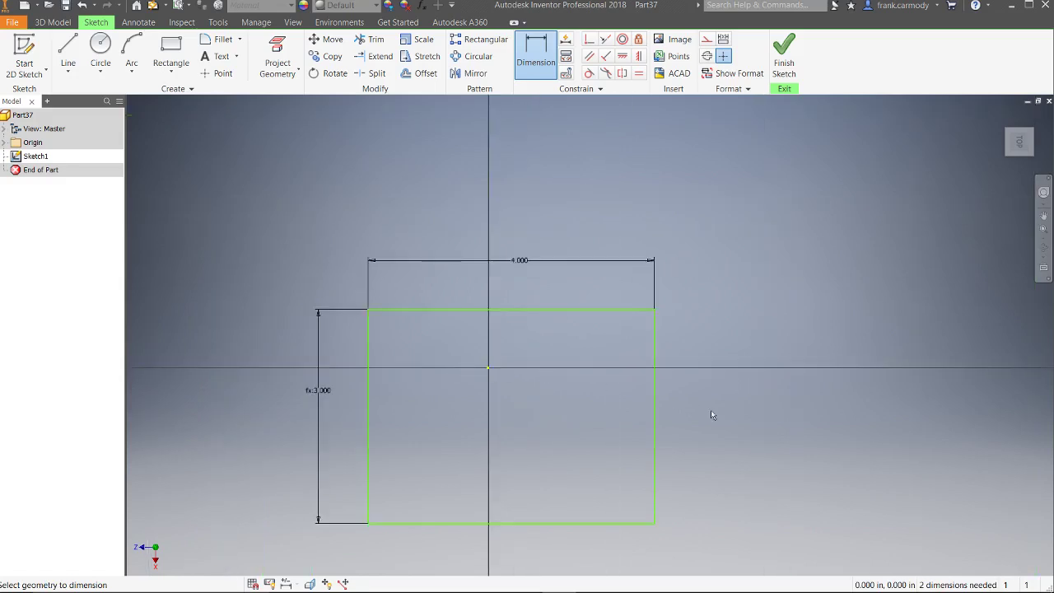
middle_drag(712, 415, 785, 306)
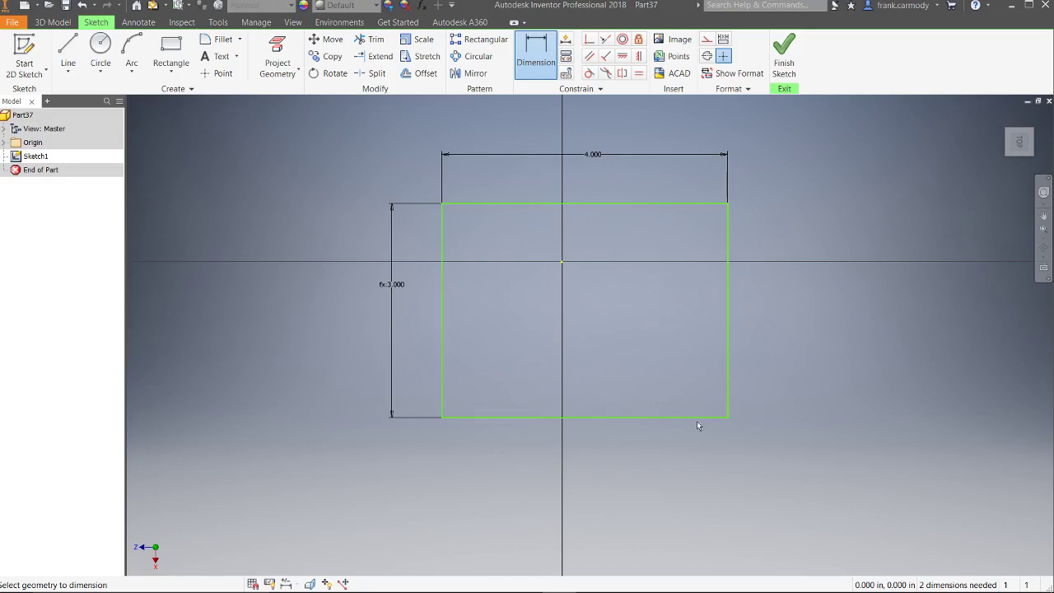
Finish the sketch and extrude the rectangle 1 in upward as Extrusion1
click(785, 66)
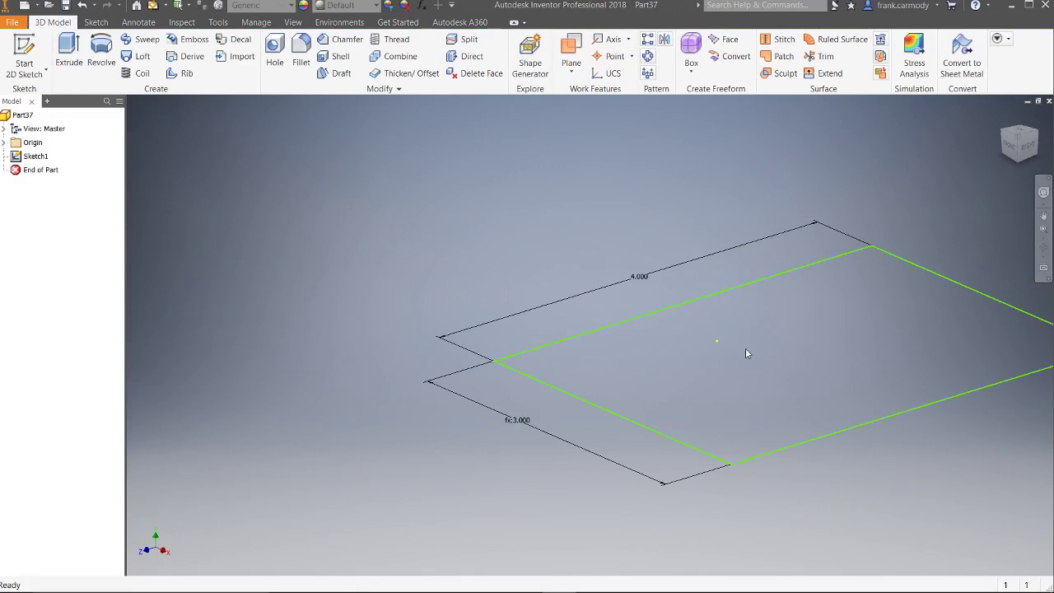
click(1043, 215)
mouse_move(864, 176)
mouse_down()
mouse_move(747, 170)
mouse_move(665, 151)
mouse_up()
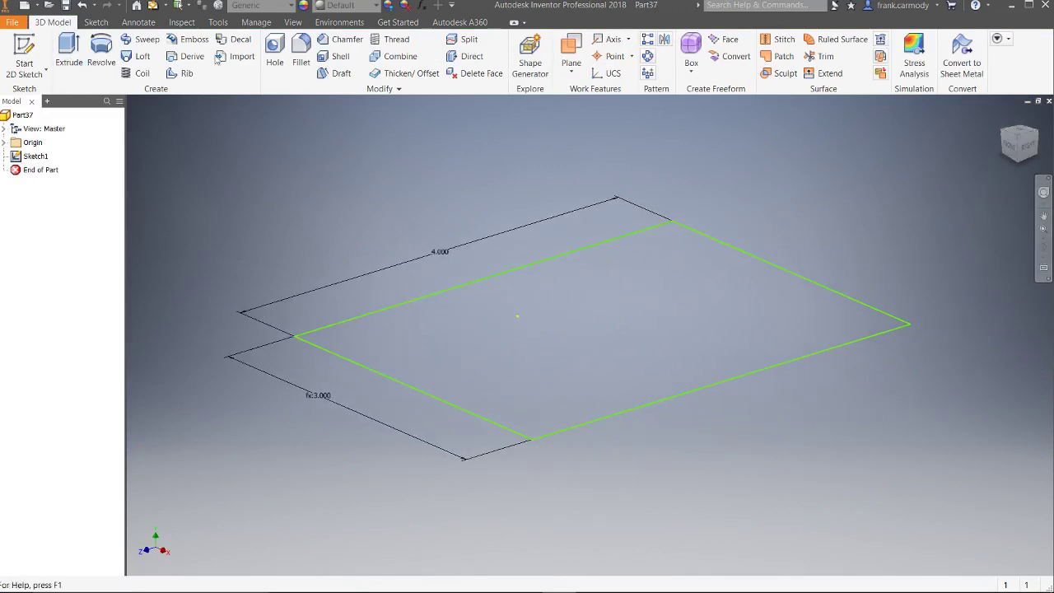
click(66, 56)
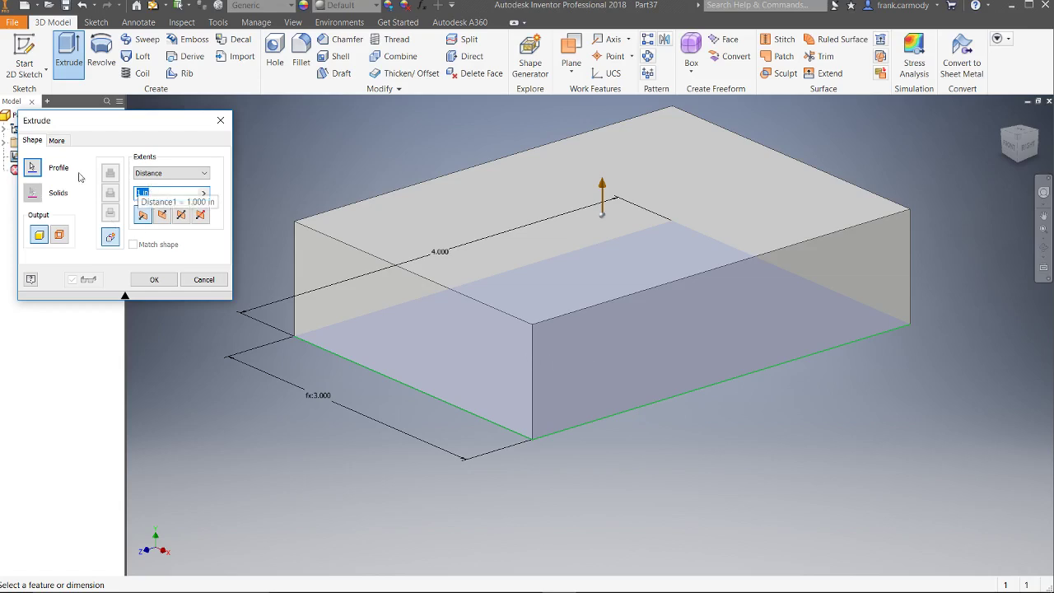
click(166, 218)
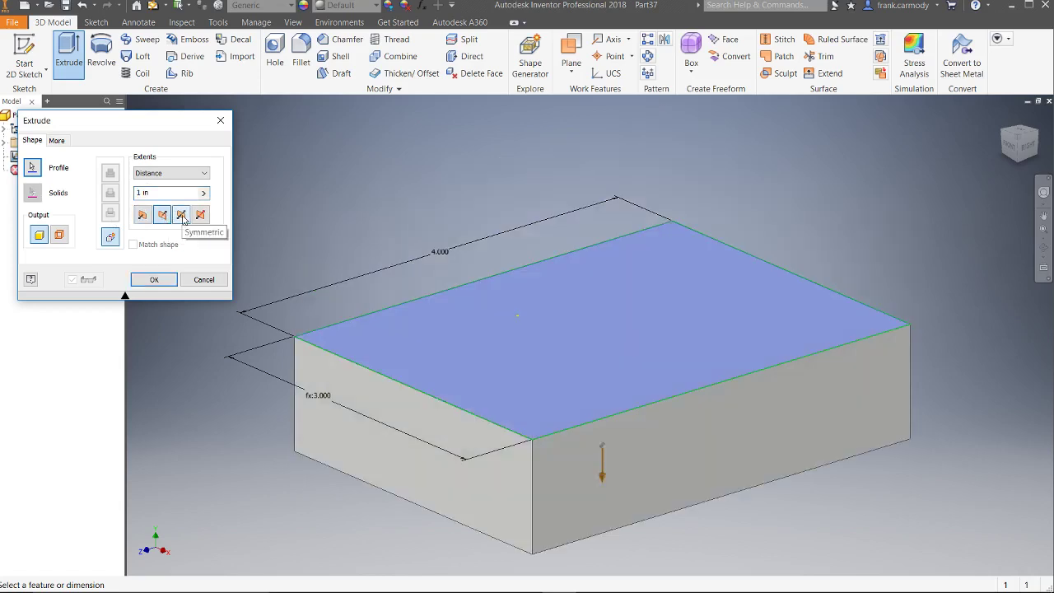
click(182, 215)
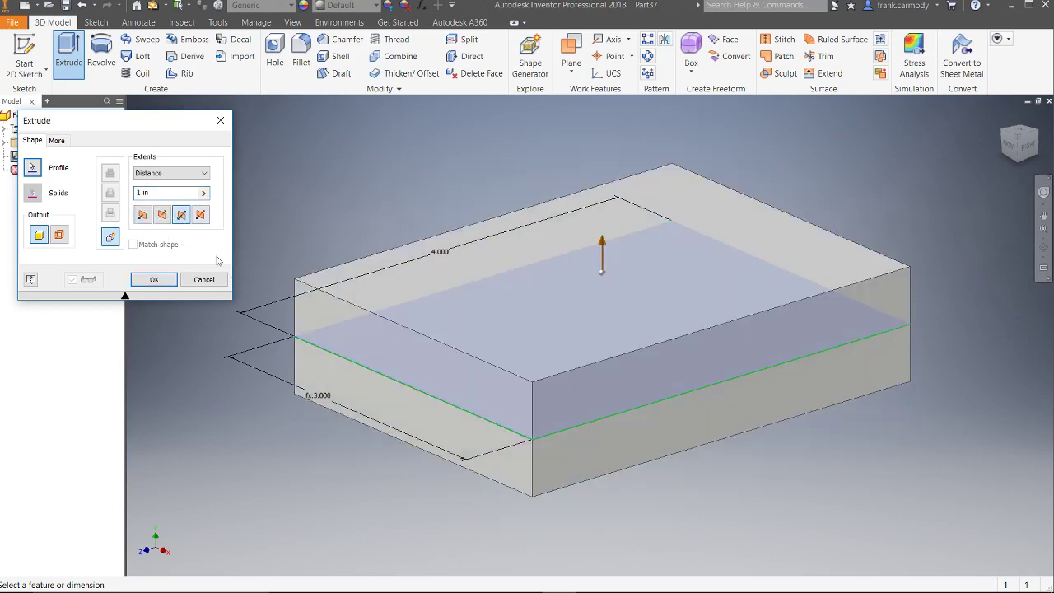
click(142, 215)
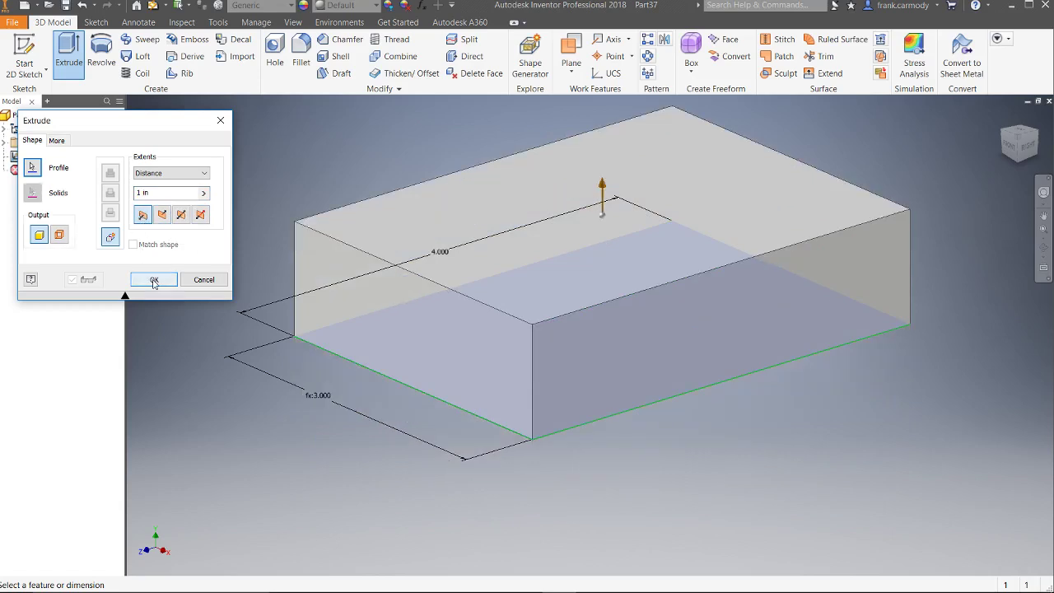
click(153, 280)
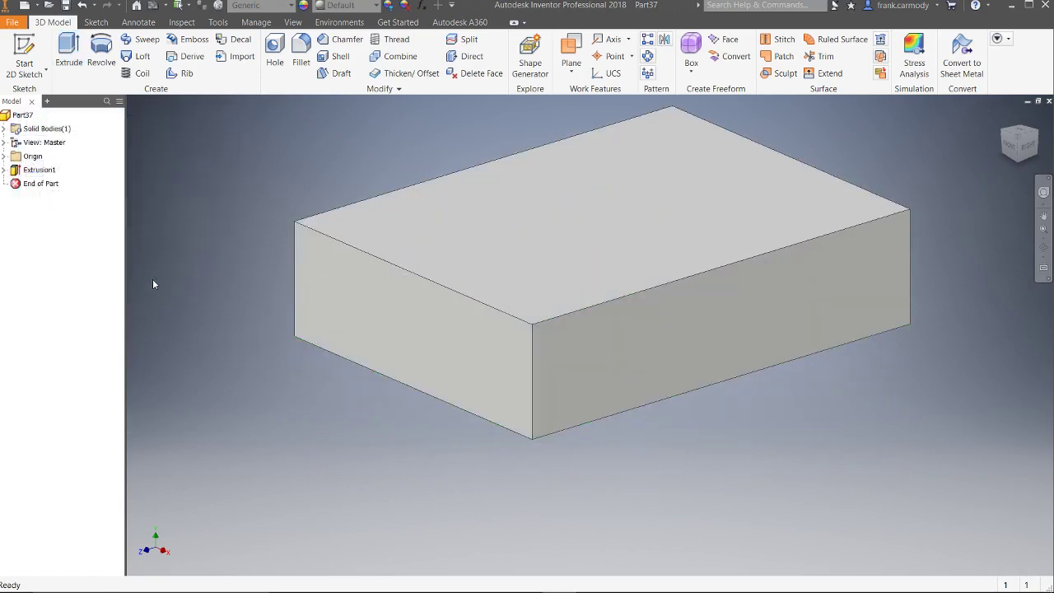
Expand Extrusion1 in the browser and edit its Sketch1
mouse_move(1006, 152)
mouse_down()
mouse_move(1010, 165)
mouse_move(1011, 145)
mouse_up()
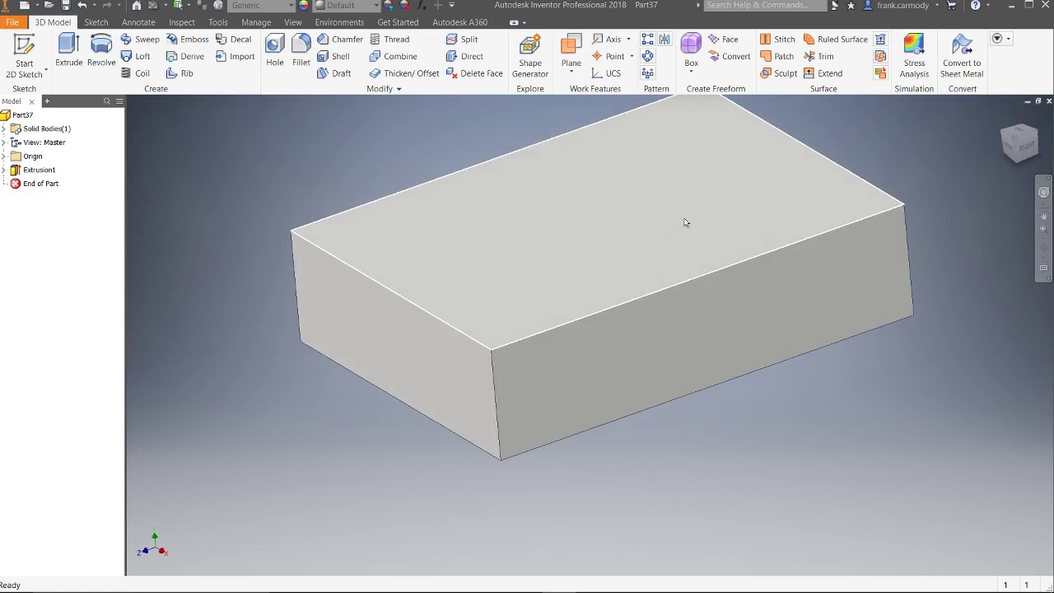
click(4, 171)
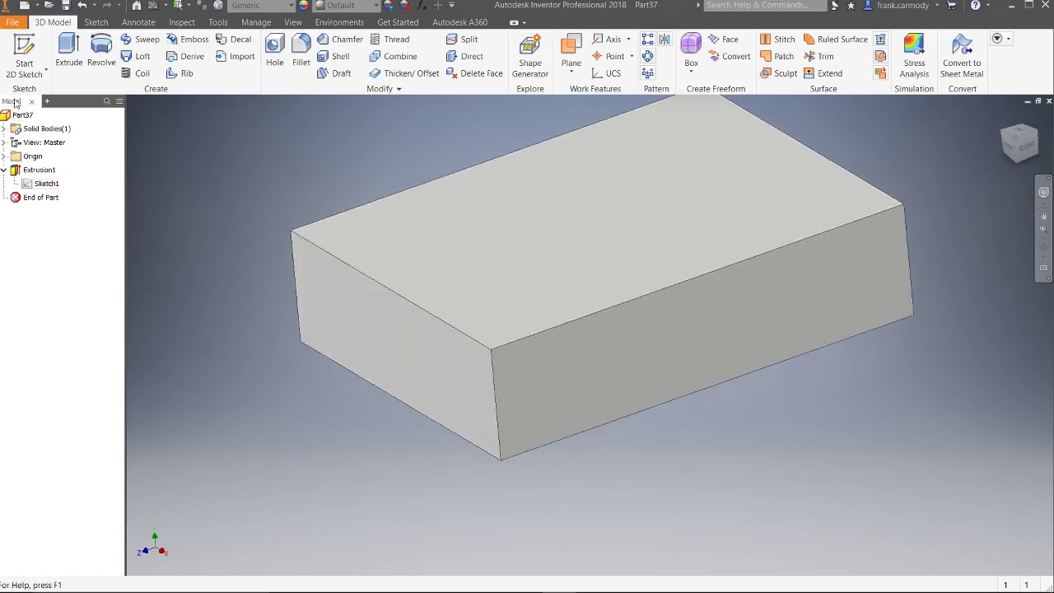
click(40, 170)
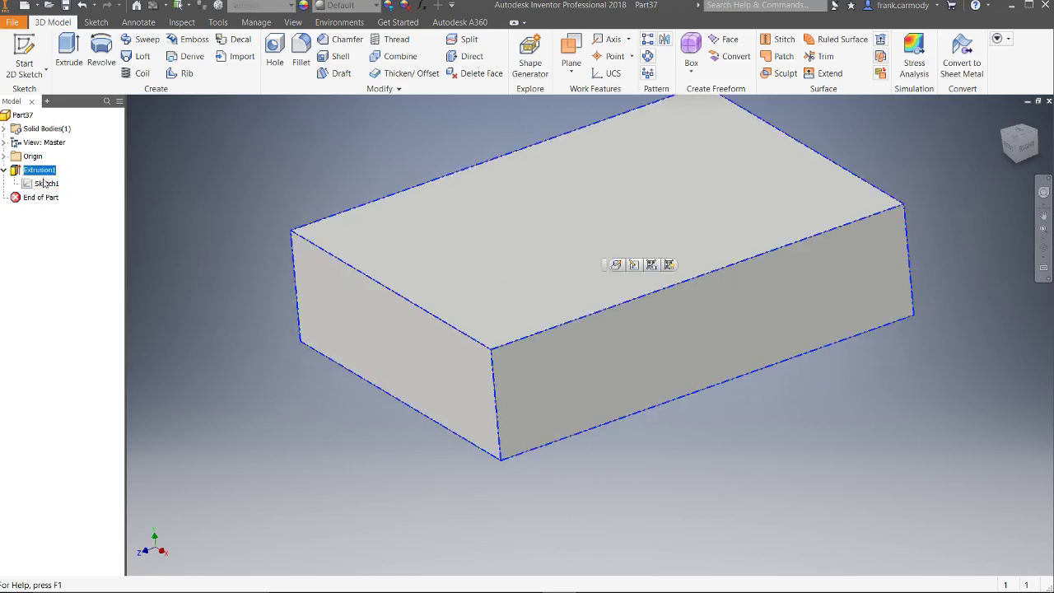
click(45, 183)
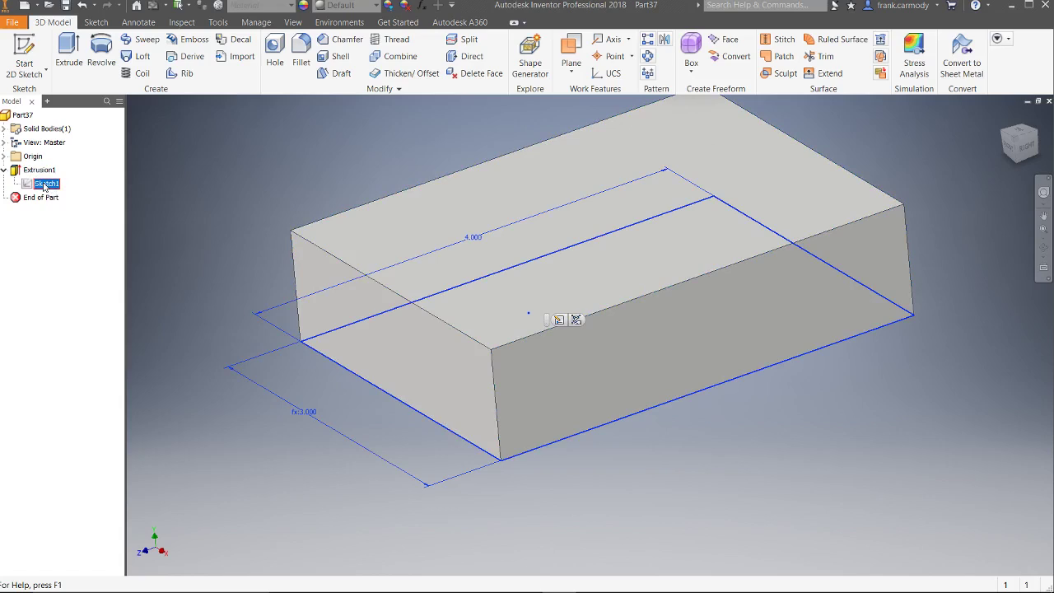
double_click(27, 185)
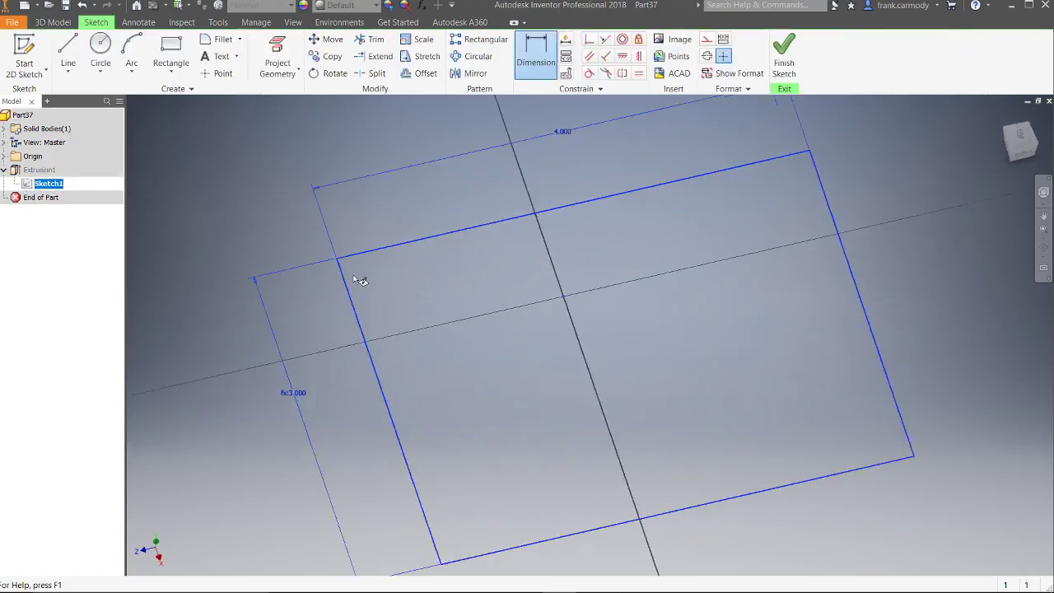
Draw a circle inside the rectangle and dimension its diameter to 1.000
click(100, 50)
click(636, 395)
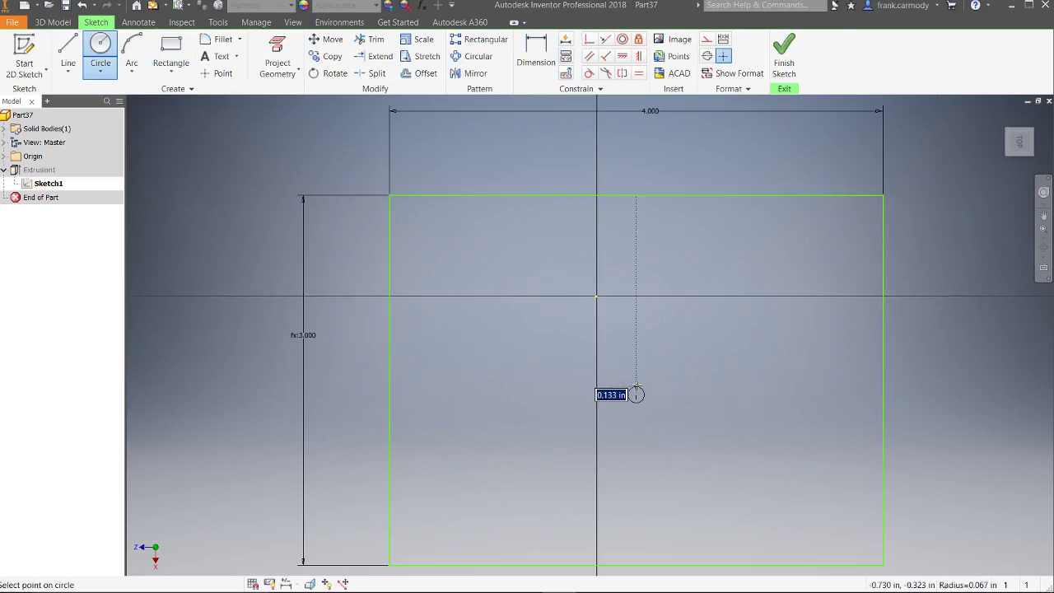
click(691, 373)
right_click(739, 322)
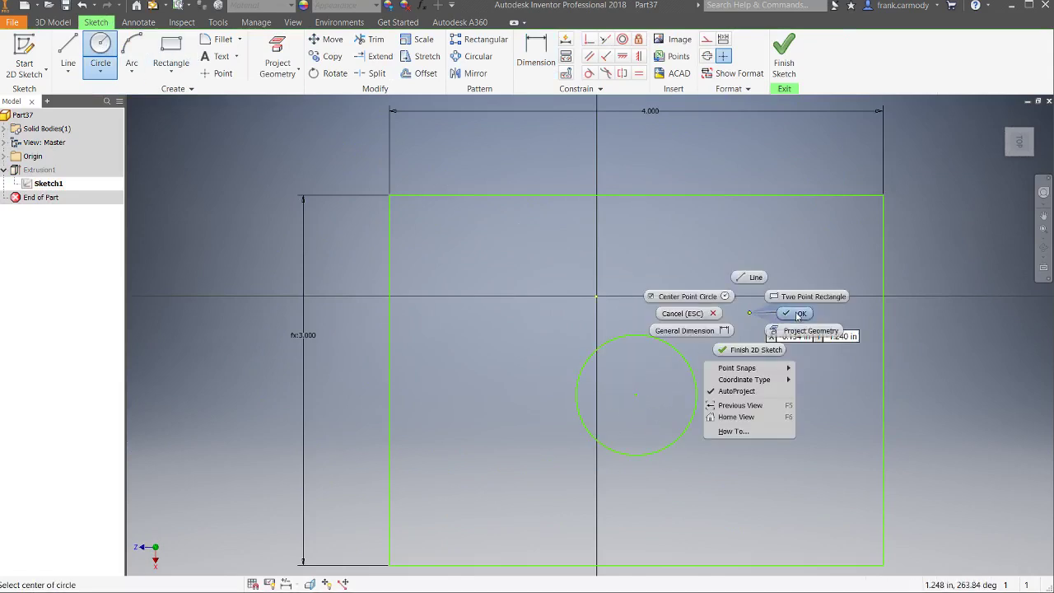
click(796, 317)
key(d)
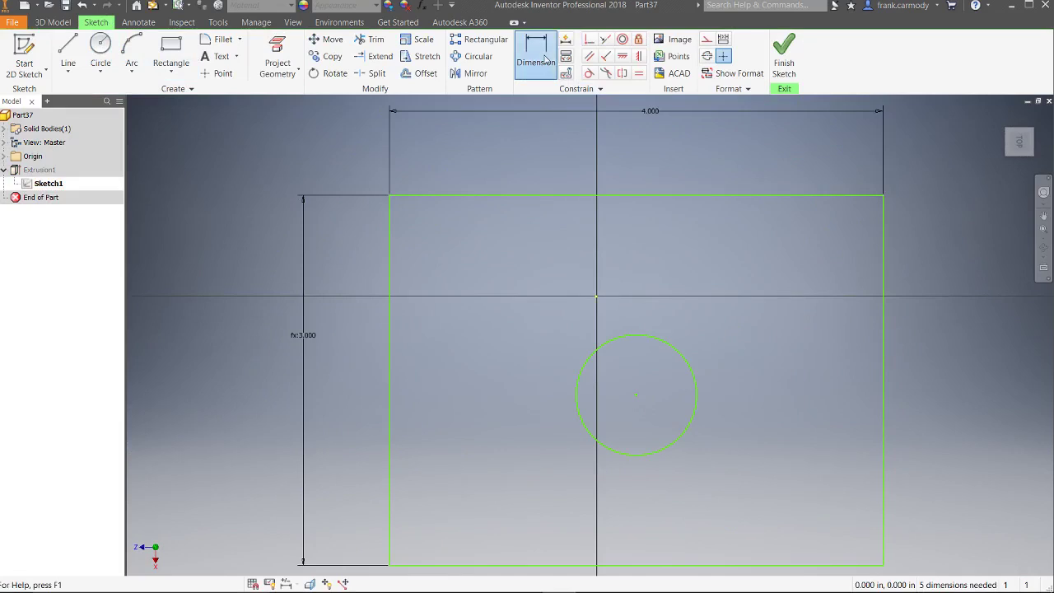
click(693, 369)
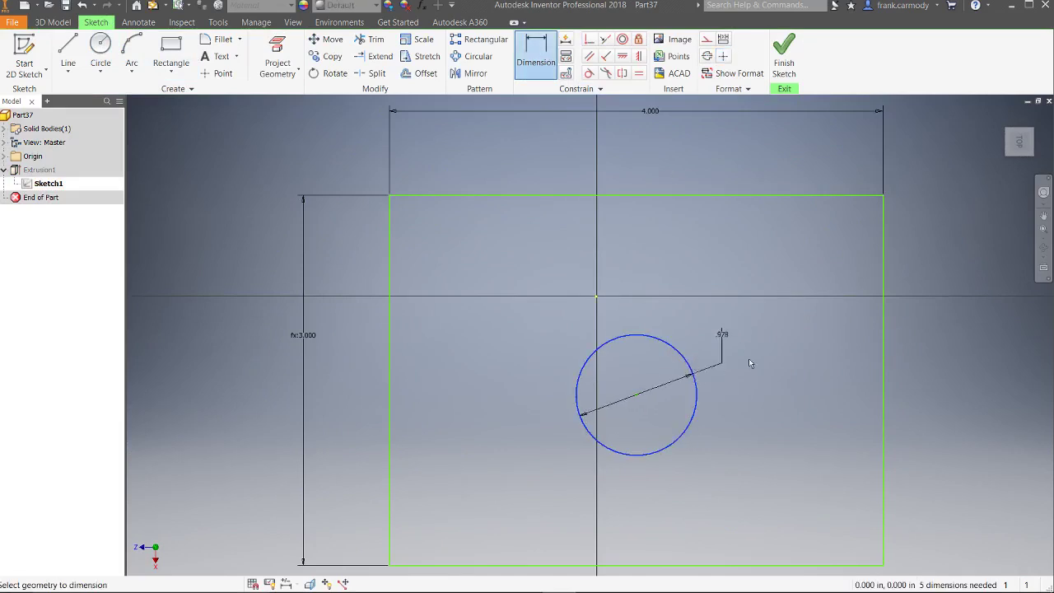
click(937, 332)
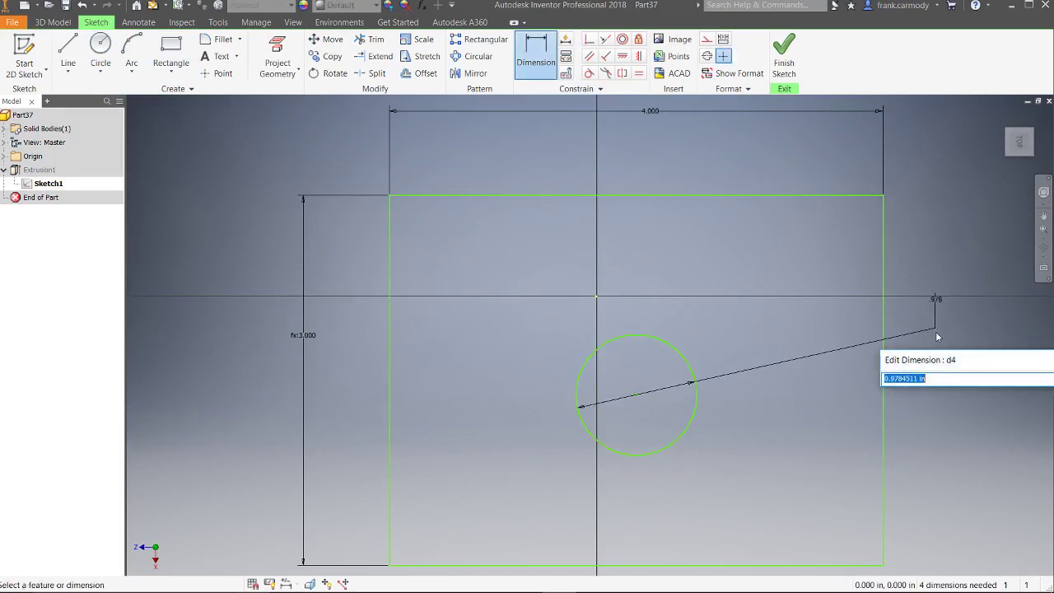
text(1)
key(Return)
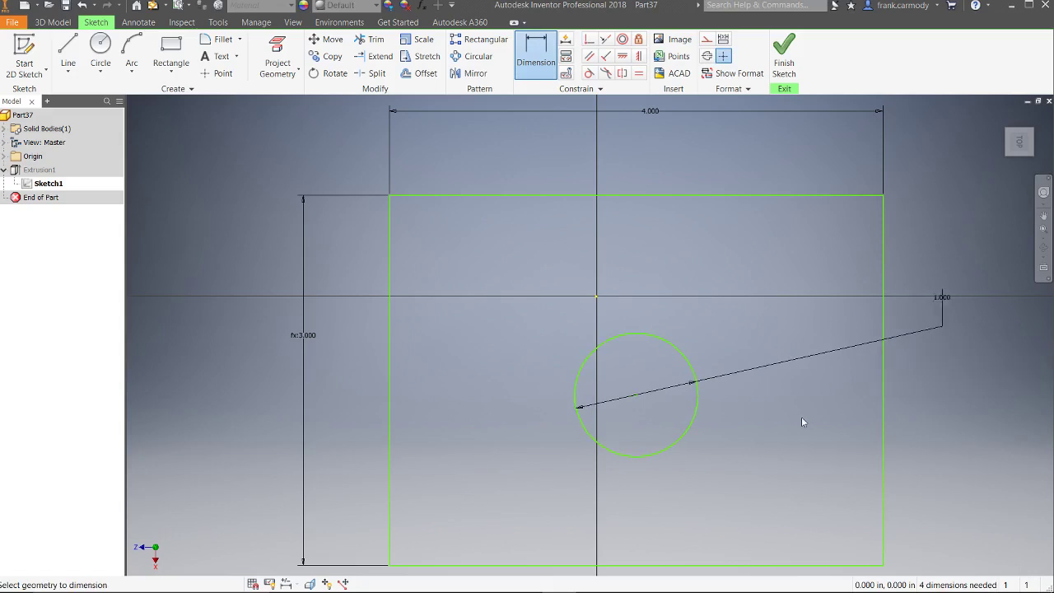
Place the circle centre from the top edge at half the height (1.500)
click(635, 333)
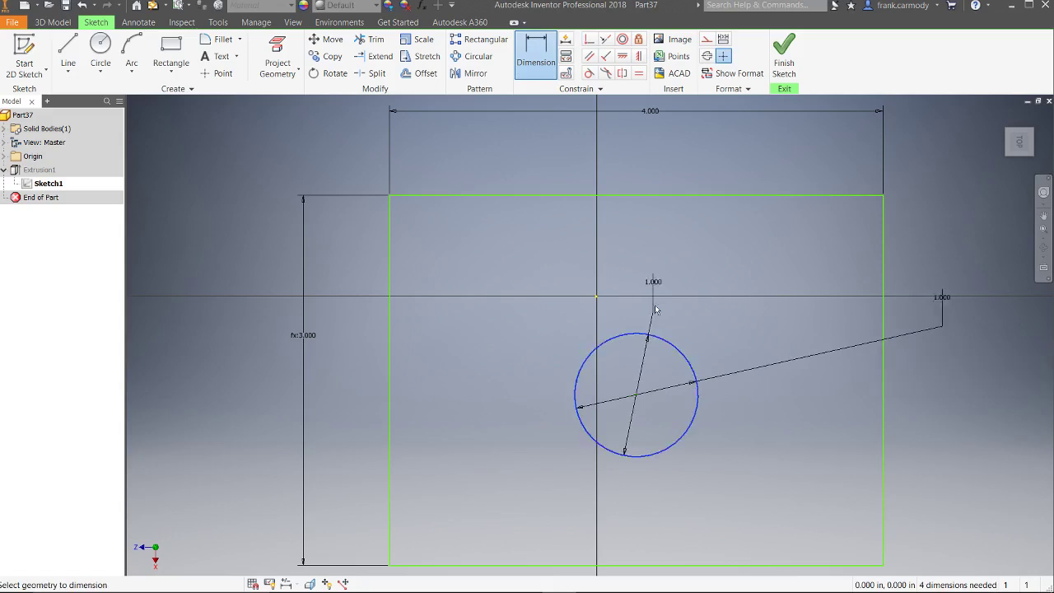
click(635, 196)
click(999, 264)
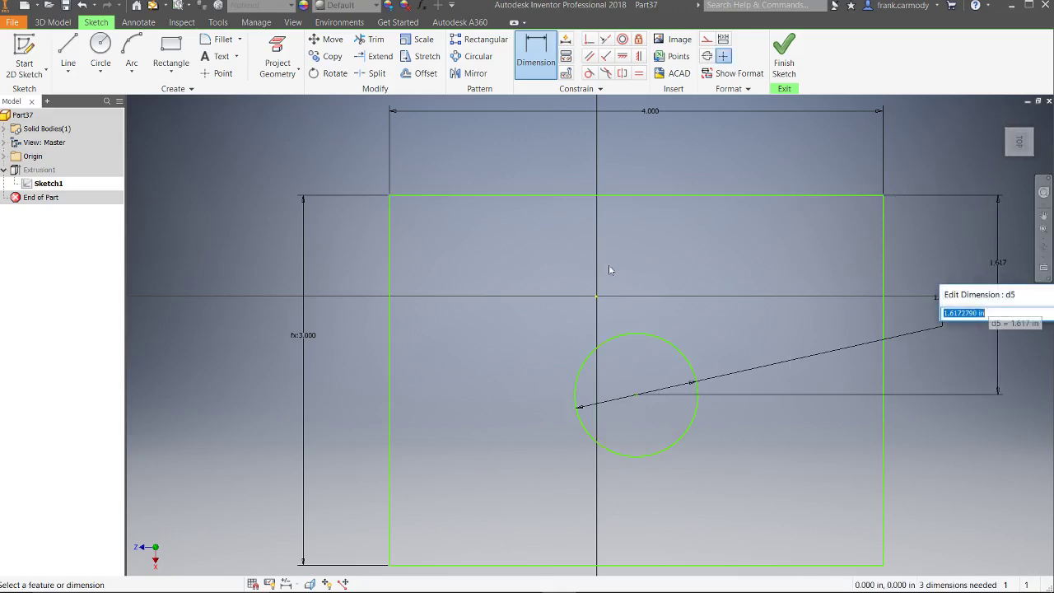
click(311, 336)
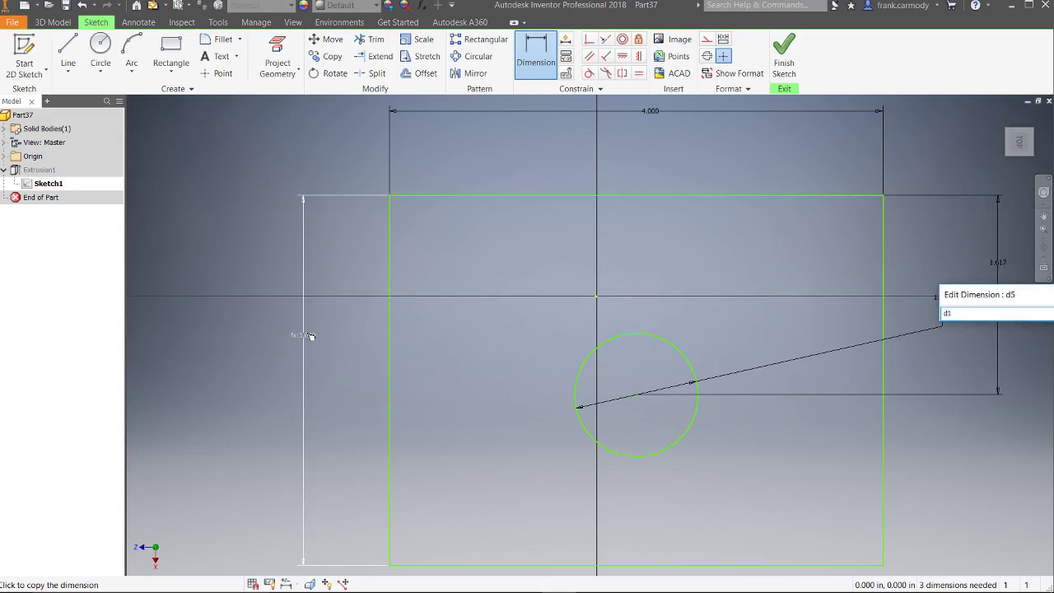
text(/2)
key(Return)
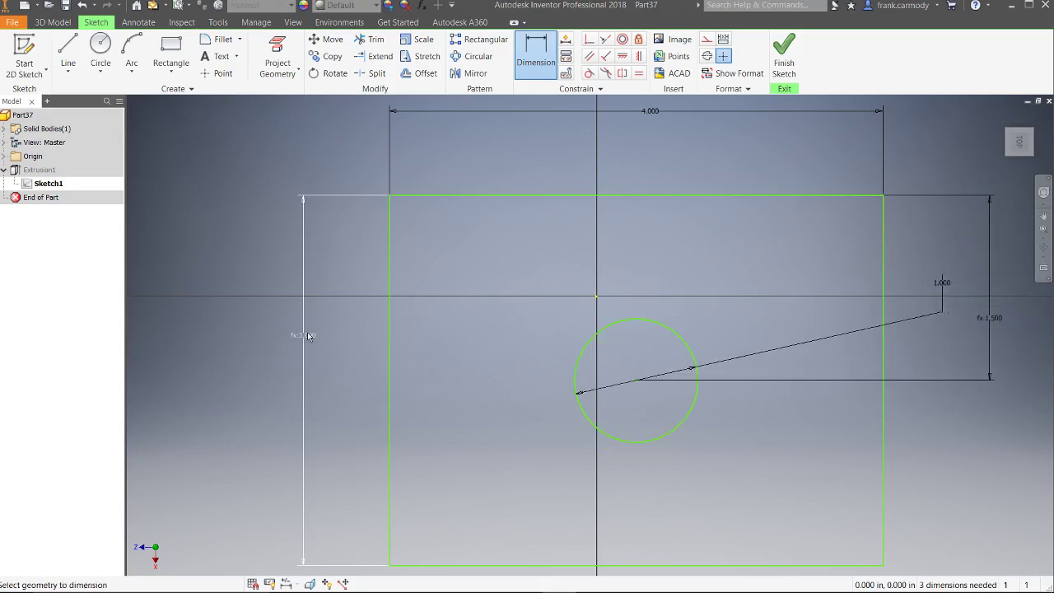
Place the circle centre 2.000 from the left edge, linked to the width parameter
click(606, 331)
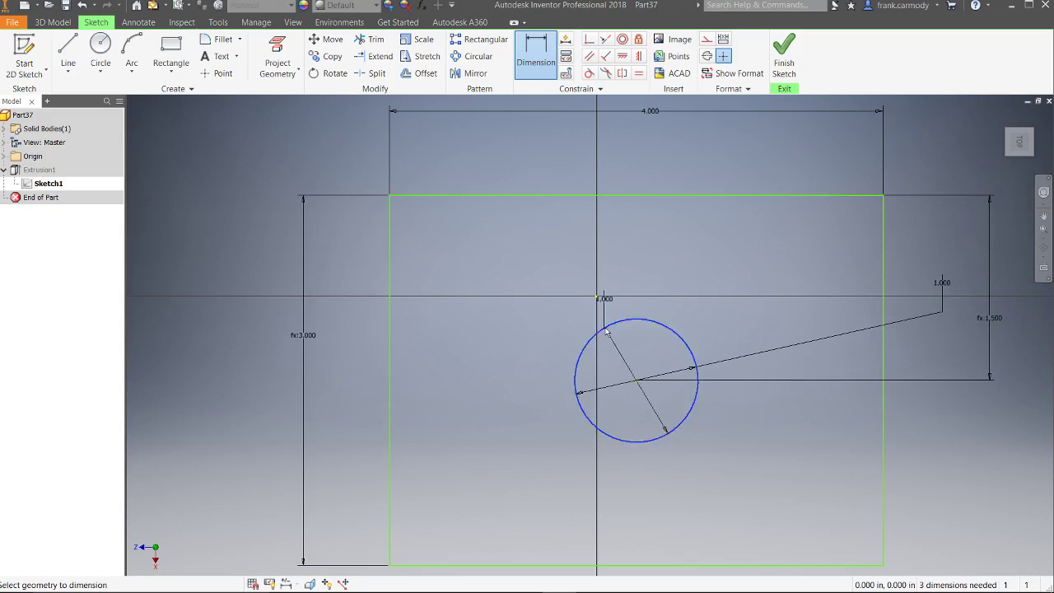
click(390, 400)
click(505, 151)
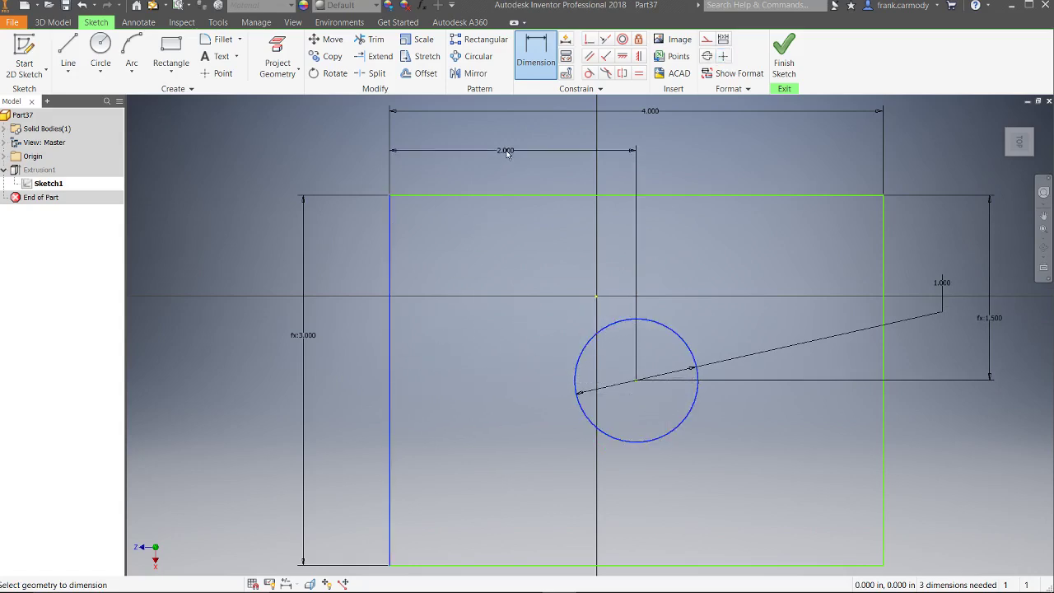
click(659, 112)
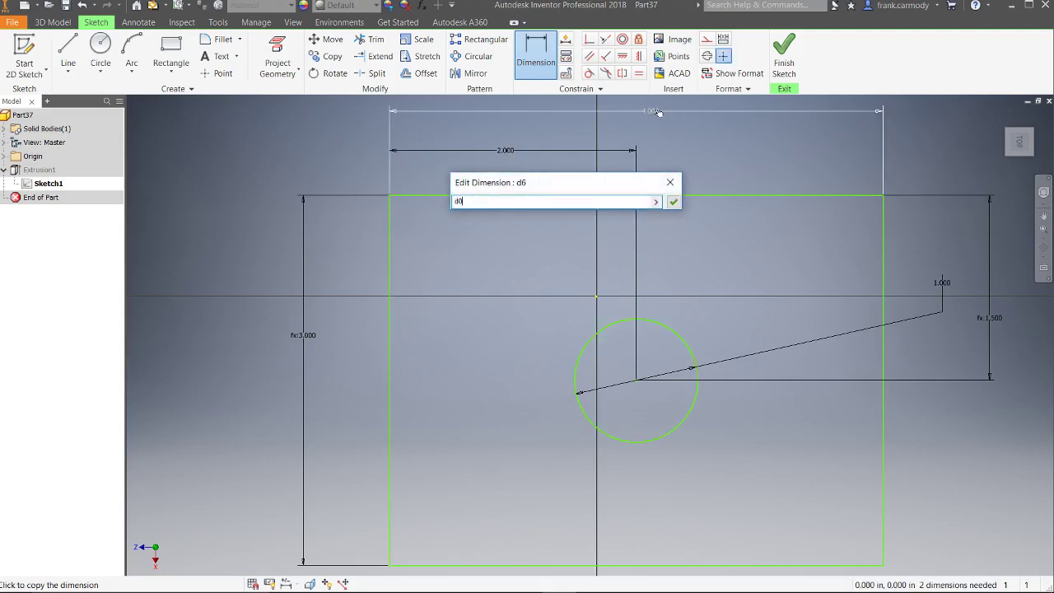
key(Return)
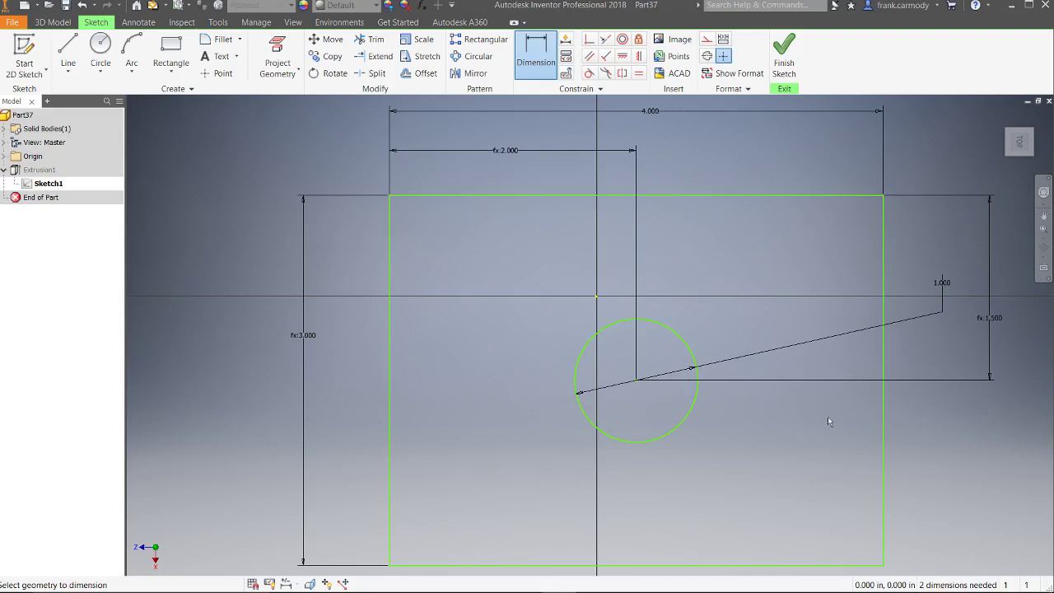
scroll(934, 476, up, 3)
scroll(930, 457, down, 5)
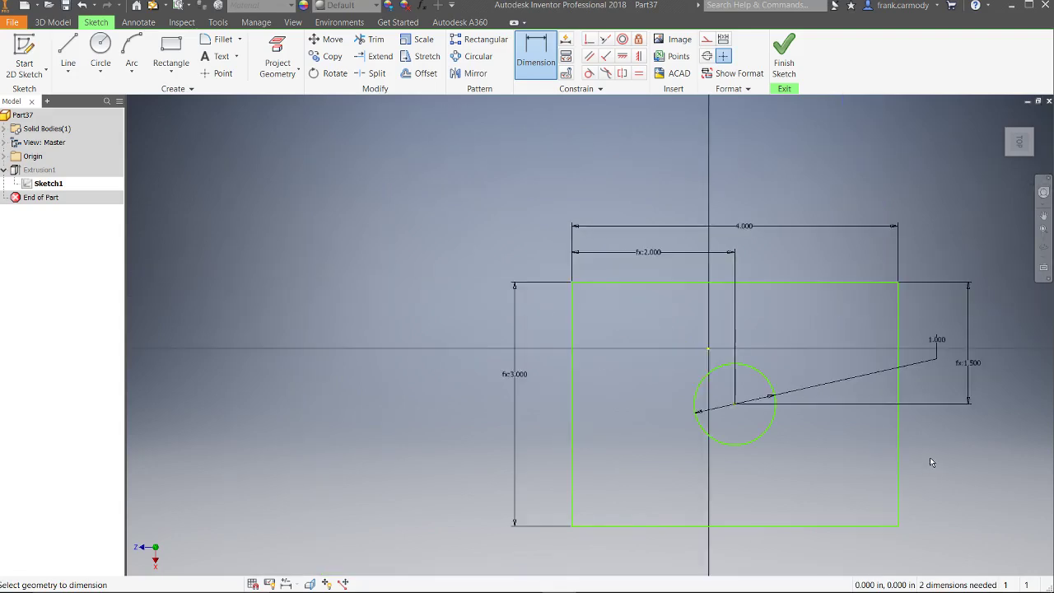
Finish the sketch, delete Extrusion1 while keeping Sketch1, and start a new Extrude
click(785, 65)
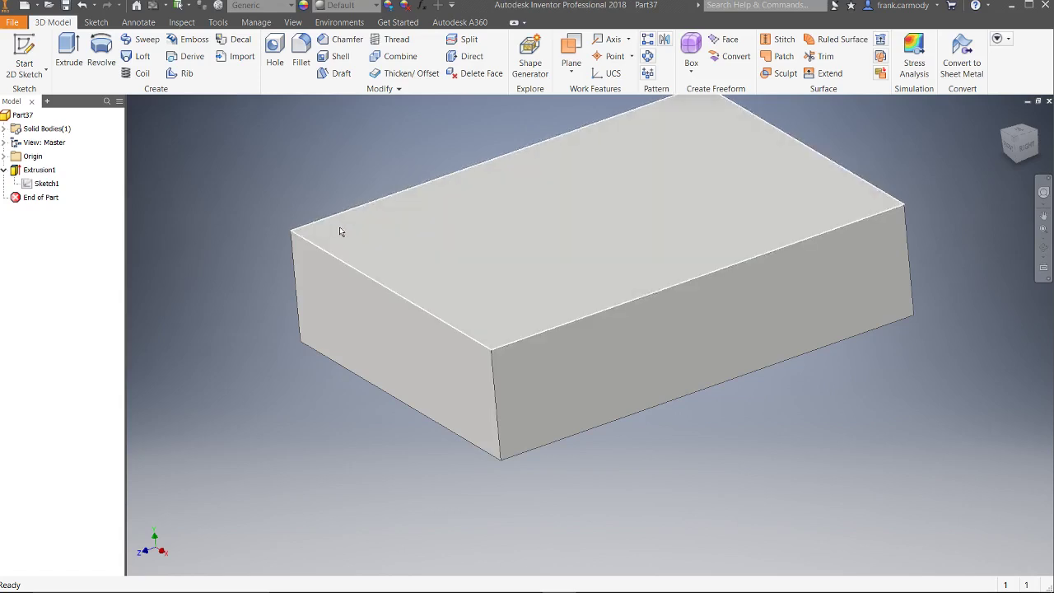
middle_drag(571, 251, 546, 360)
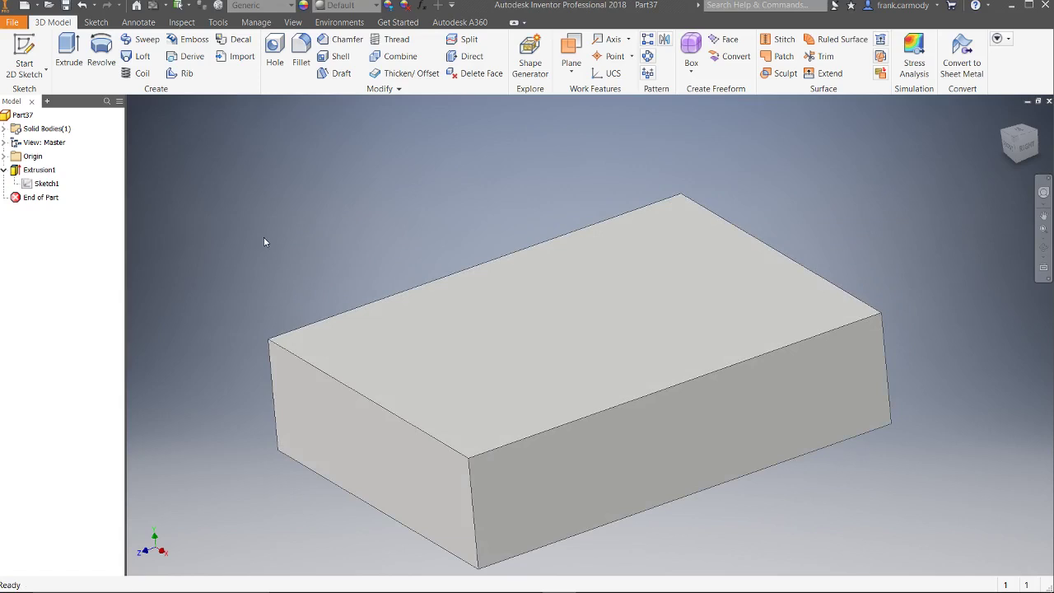
right_click(40, 175)
click(194, 178)
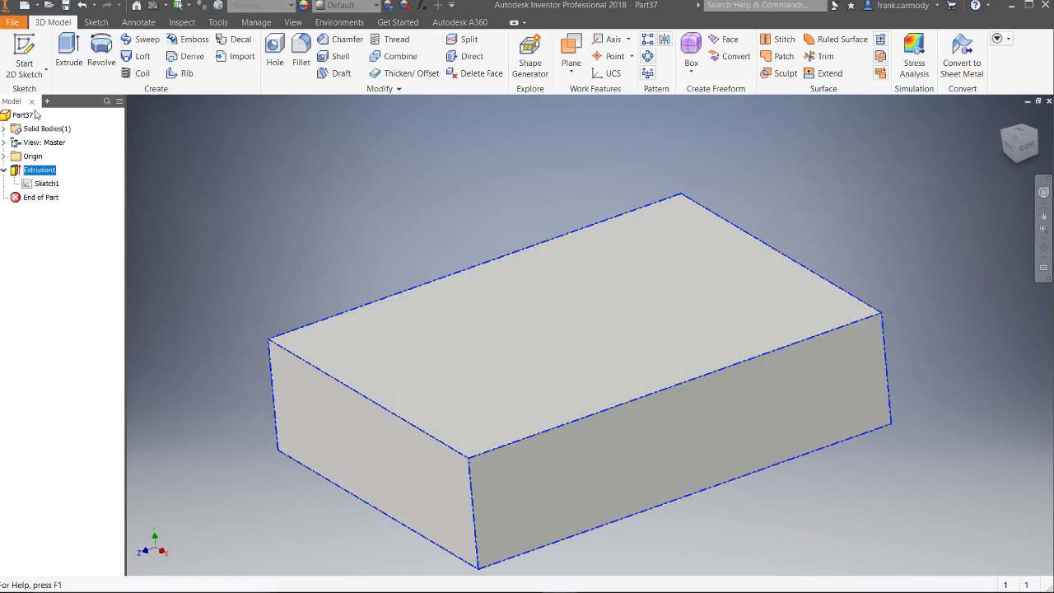
right_click(41, 169)
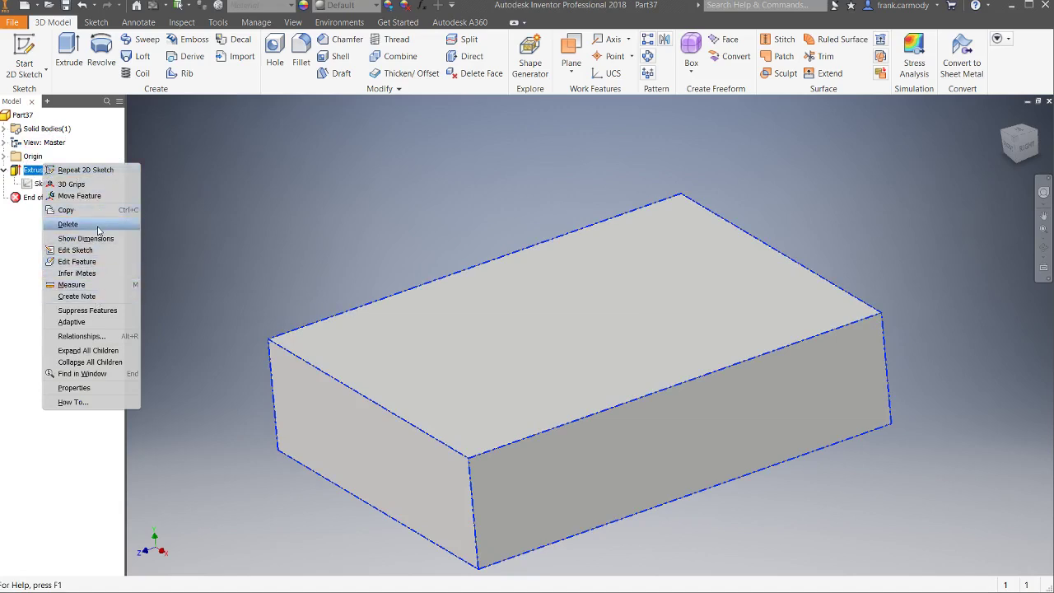
click(99, 226)
click(42, 77)
click(150, 168)
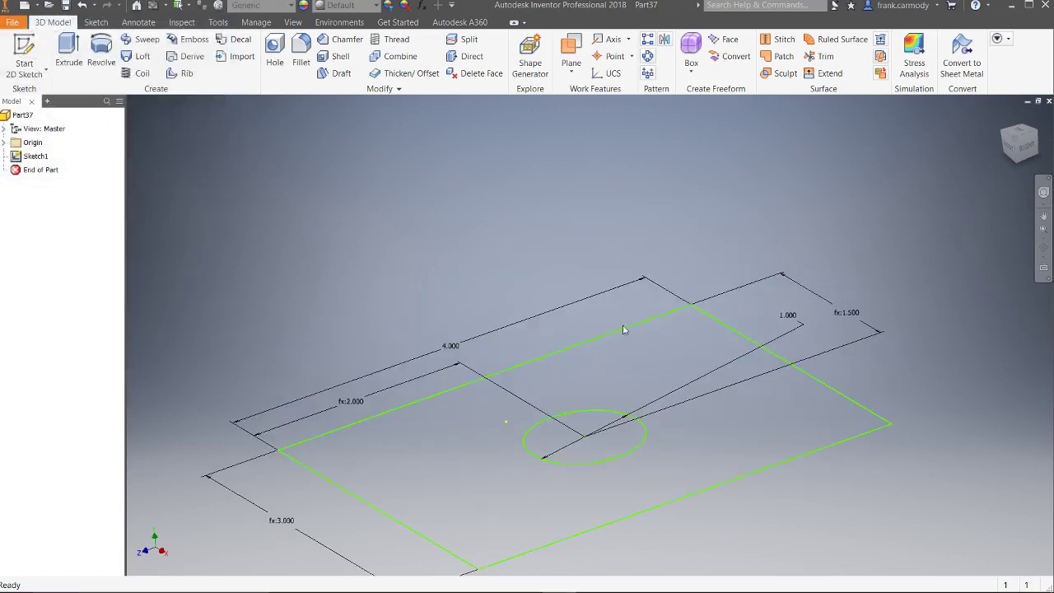
key(e)
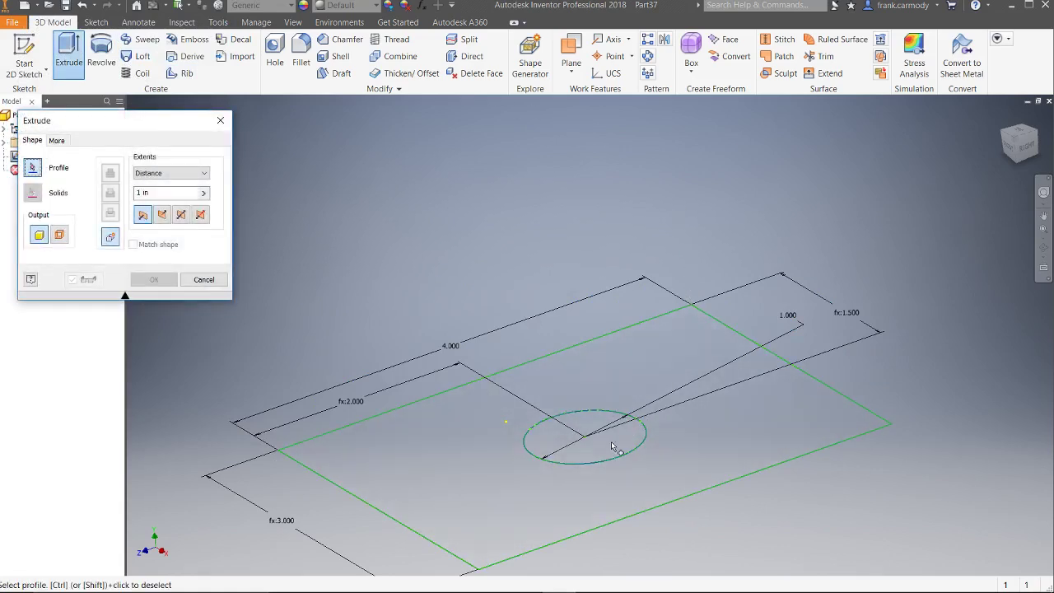
Extrude the region around the circle 1 in as Extrusion2, a block with a through hole
click(644, 381)
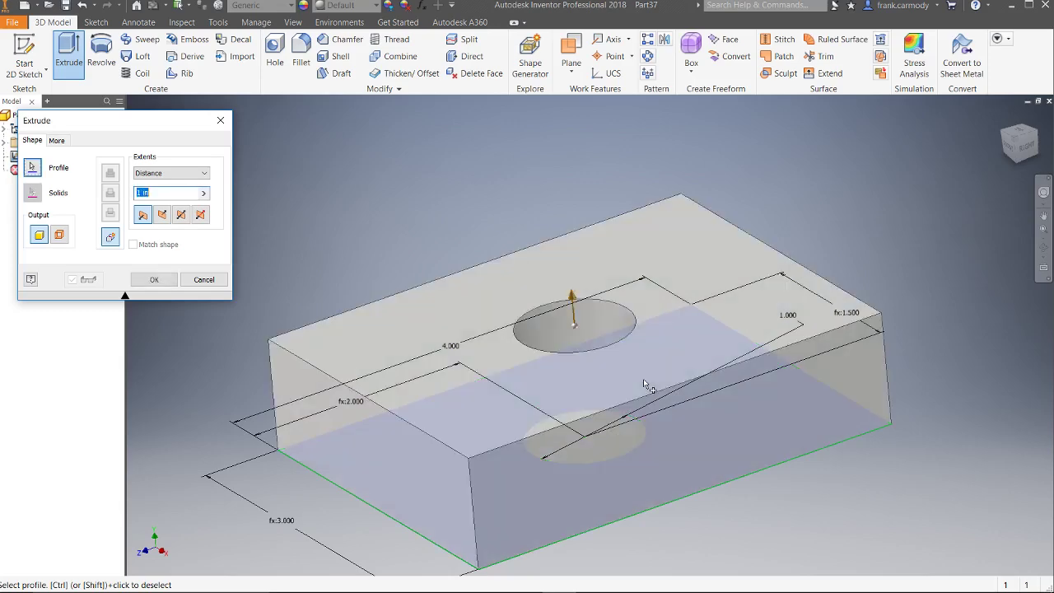
click(161, 283)
shift+middle_drag(580, 381, 580, 382)
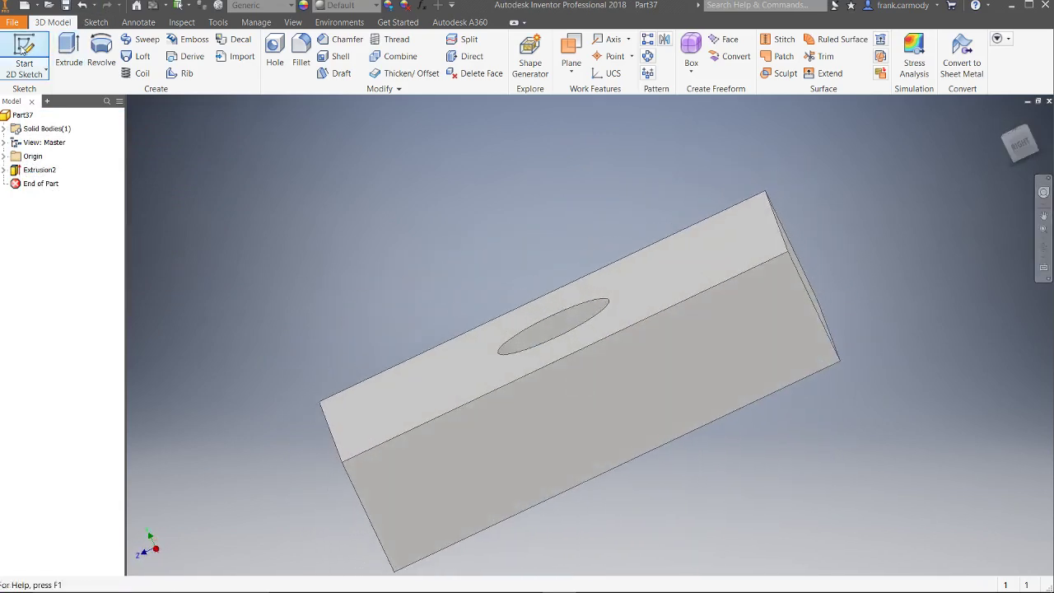
Start a new 2D sketch on the block's side face
click(26, 48)
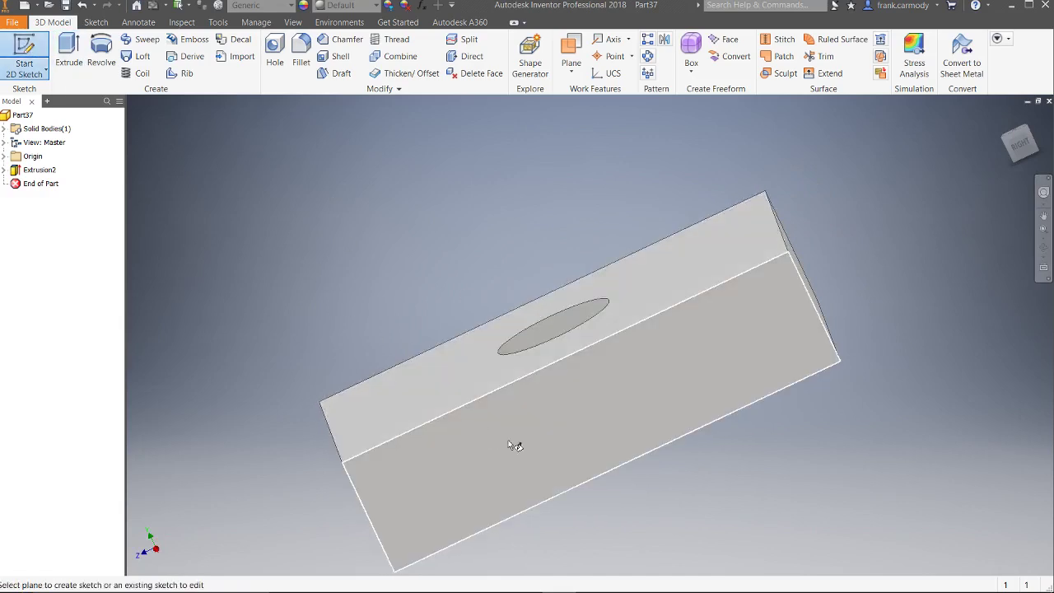
click(723, 353)
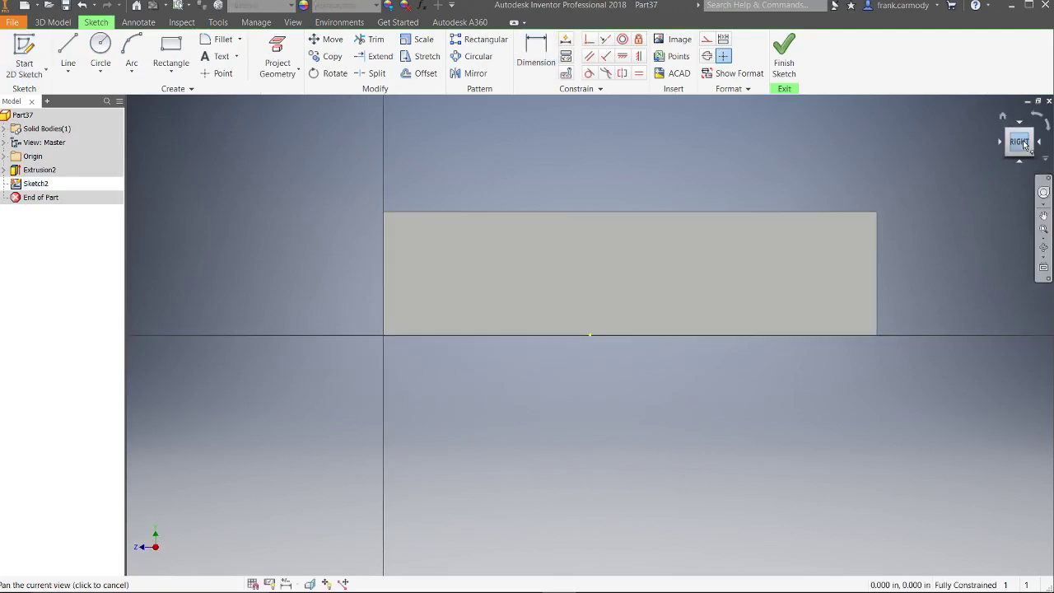
key(F6)
scroll(630, 273, up, 3)
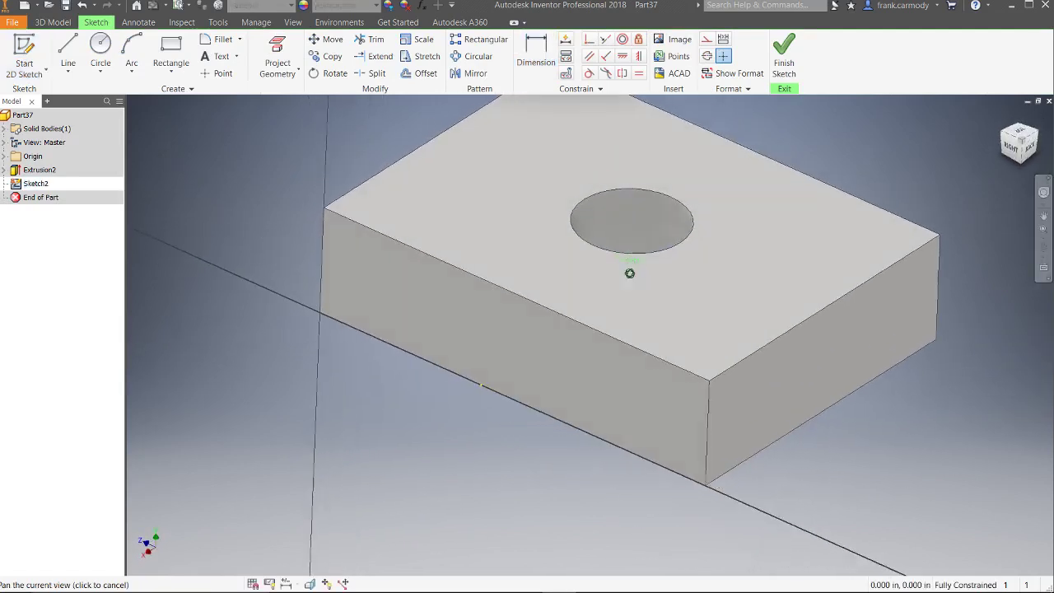
key(F5)
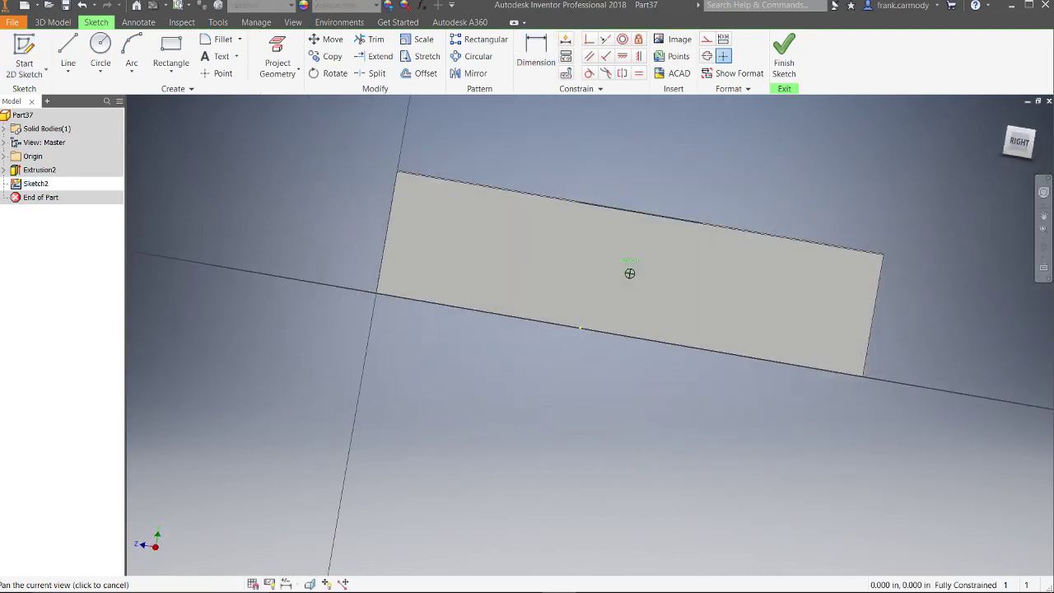
Draw a circle on the face and dimension its diameter, changing 1 to 0.750
click(101, 44)
click(492, 253)
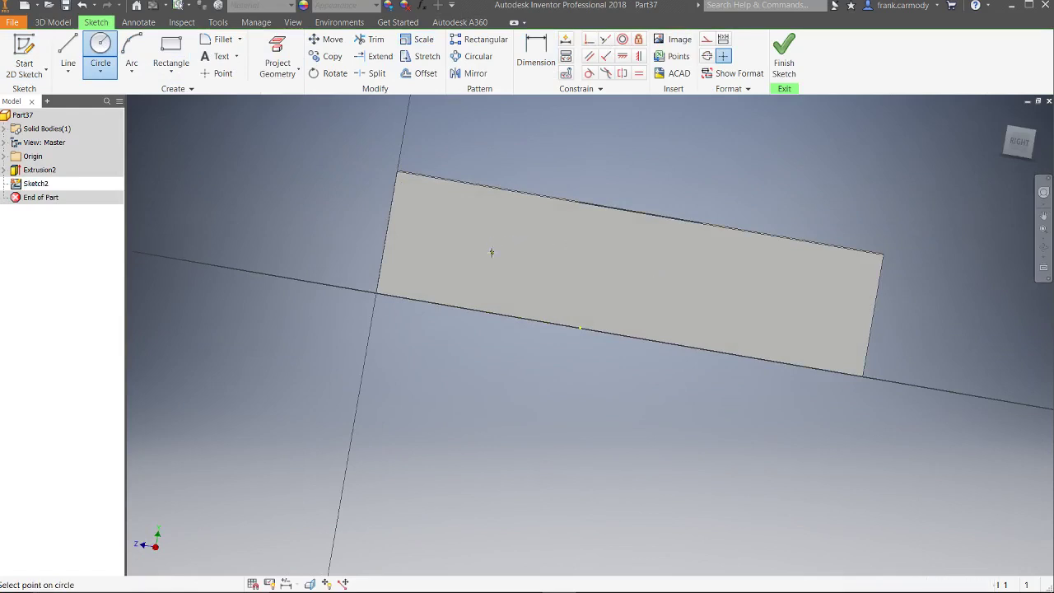
click(519, 265)
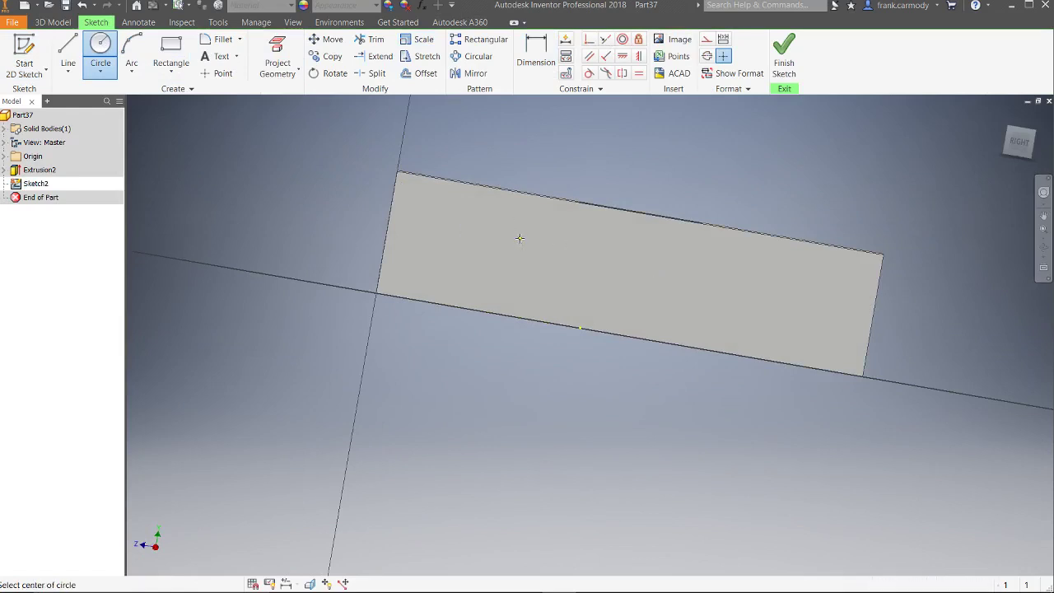
click(543, 42)
click(521, 240)
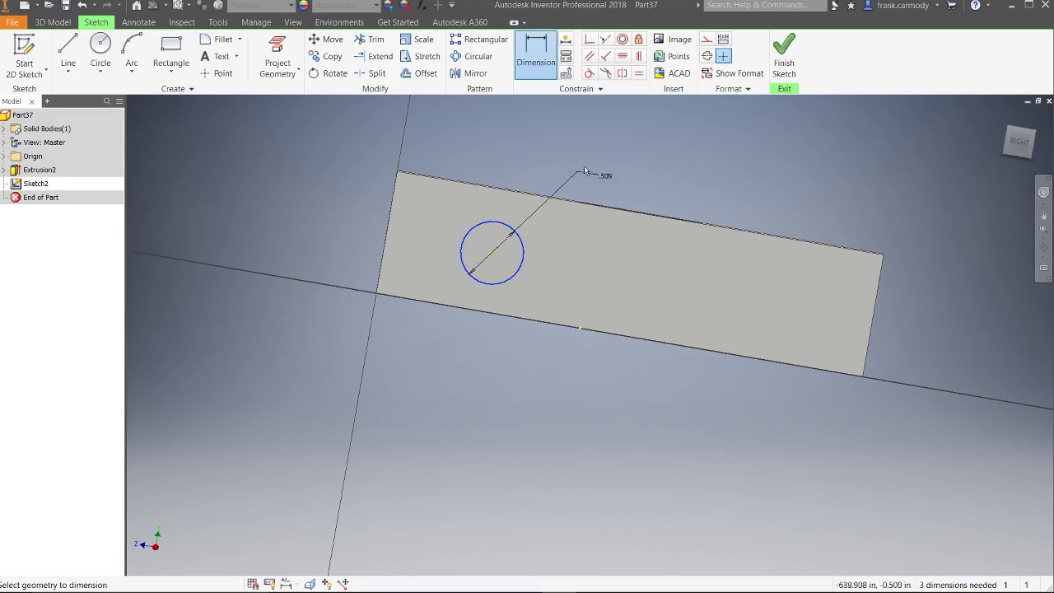
click(594, 162)
text(1)
key(Return)
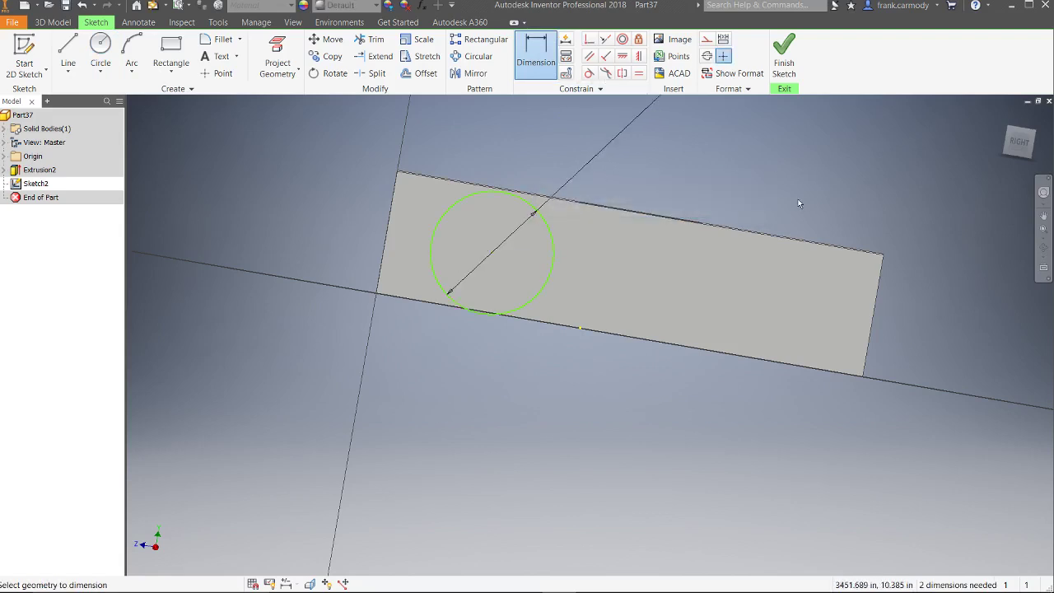
scroll(798, 193, down, 5)
double_click(765, 158)
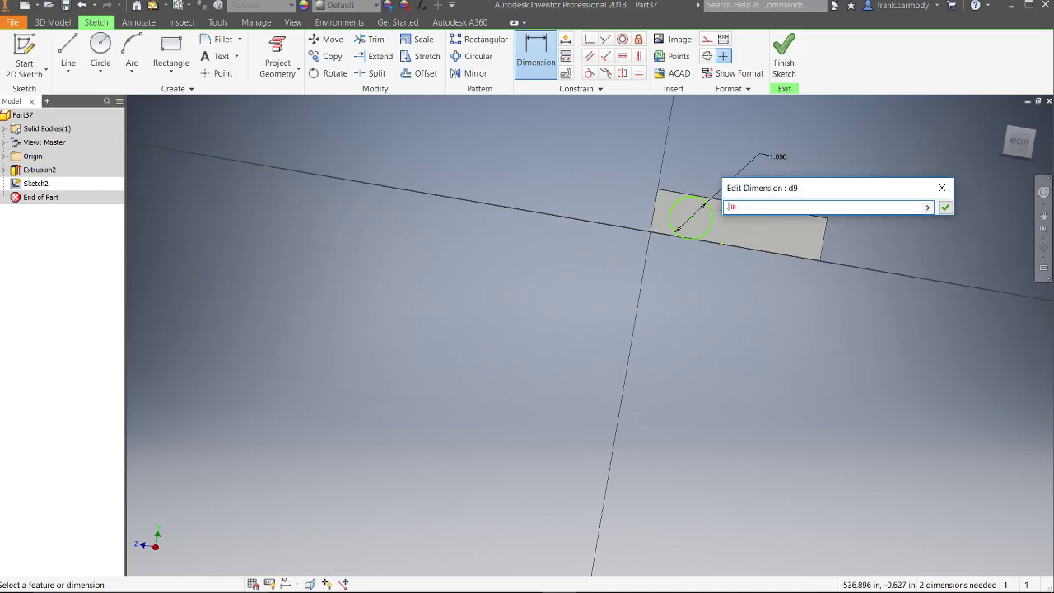
key(Return)
scroll(717, 212, down, 2)
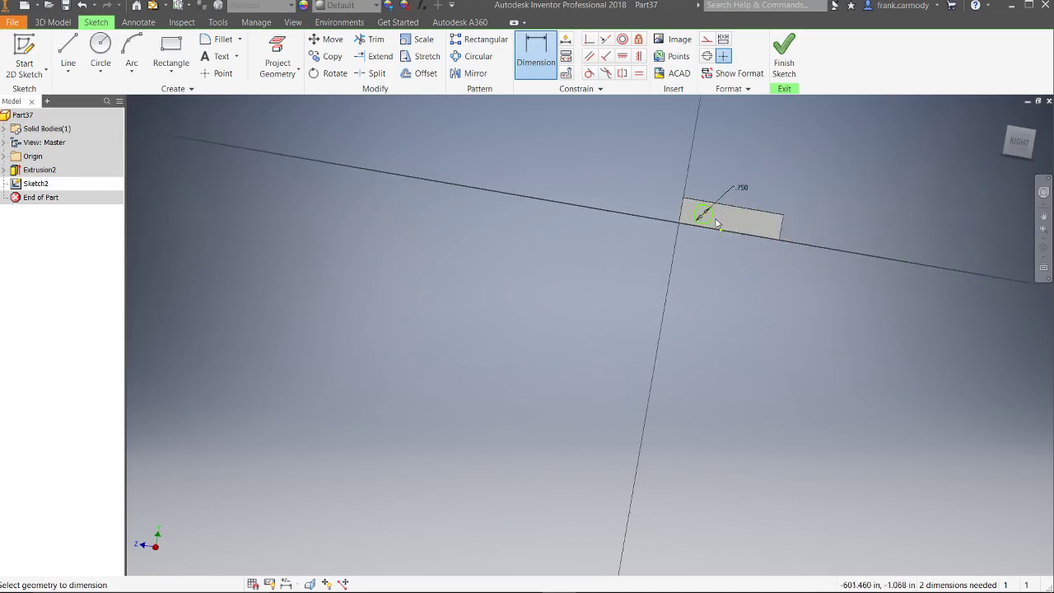
scroll(706, 233, up, 5)
scroll(728, 161, down, 2)
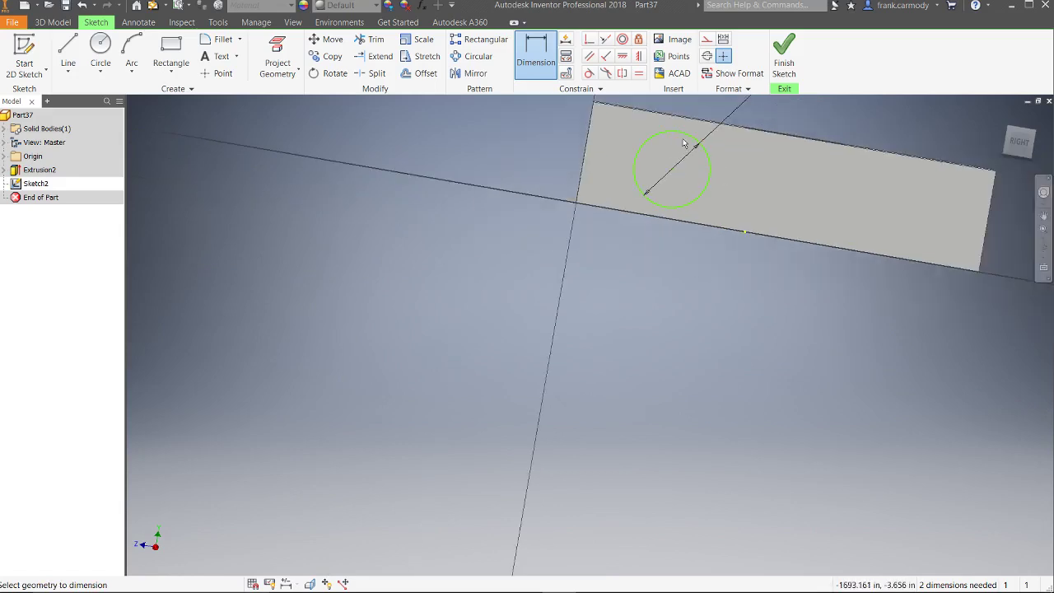
Dimension the circle centre 0.500 from the top edge and 0.500 from the left edge
click(677, 131)
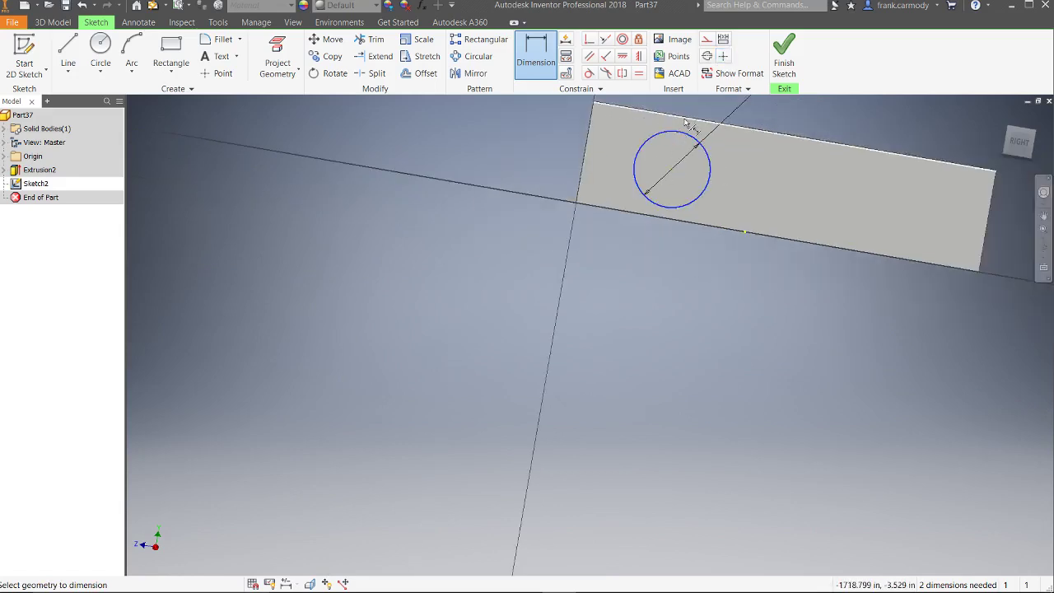
click(684, 122)
click(543, 128)
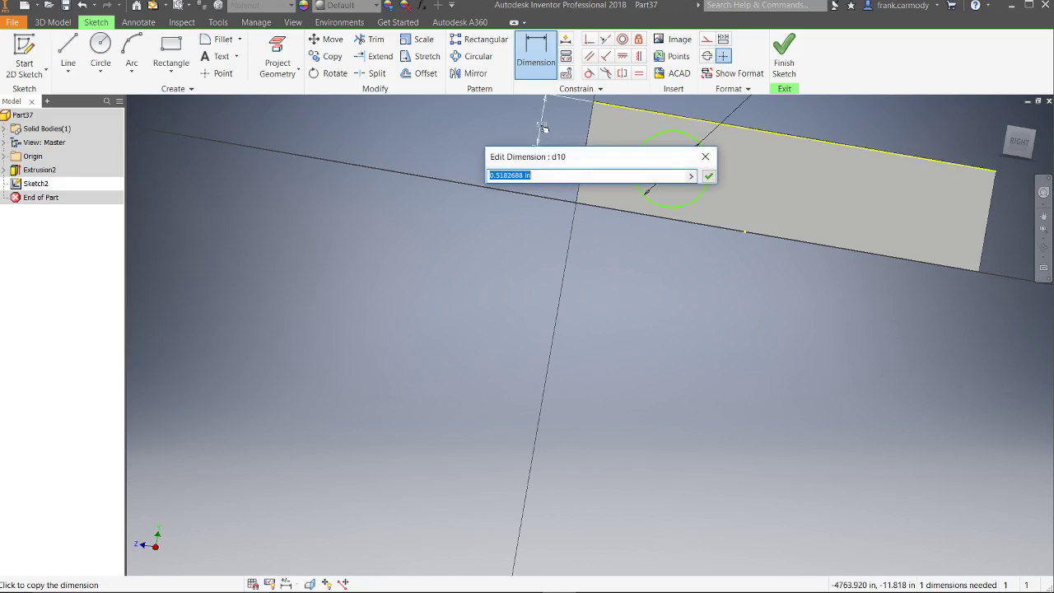
key(Return)
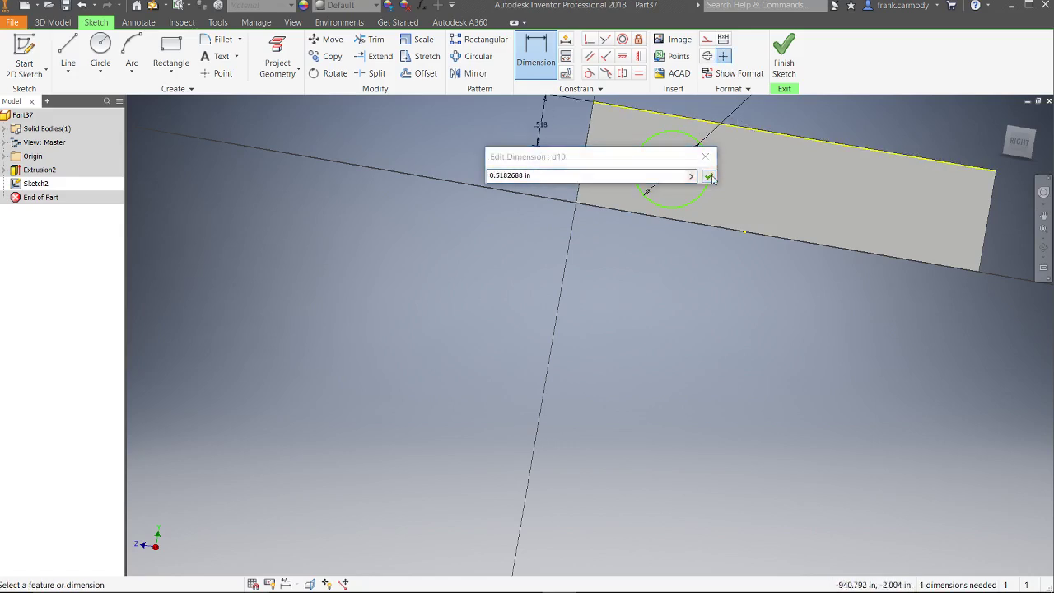
double_click(515, 174)
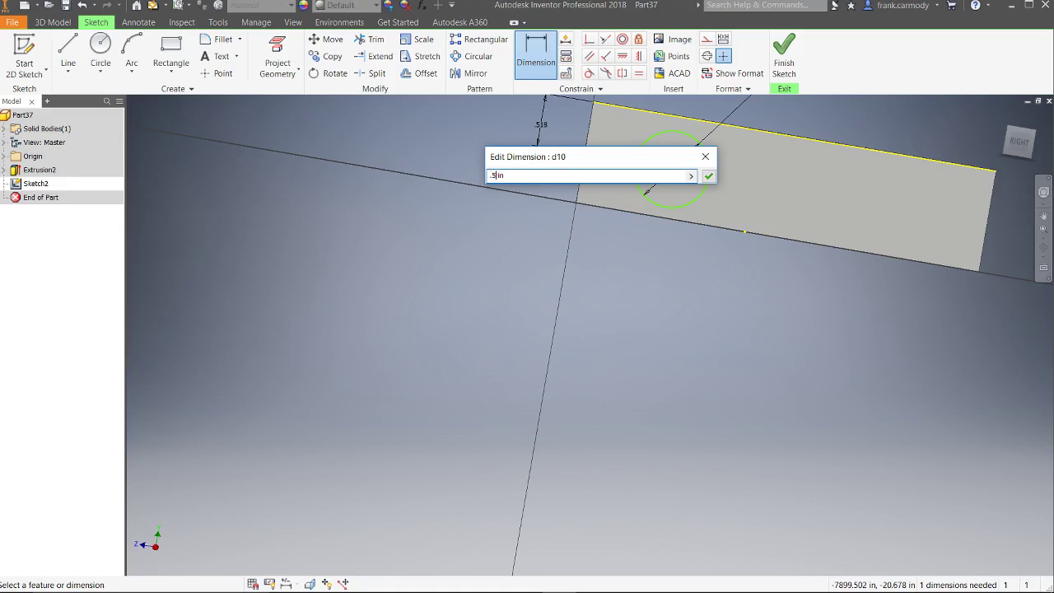
text(.5)
key(Return)
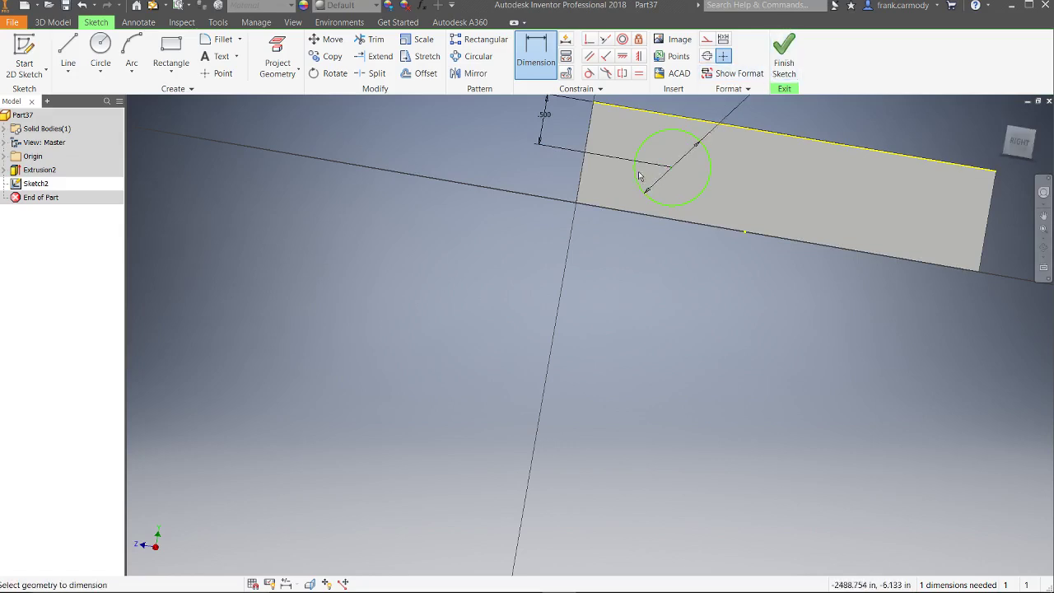
click(585, 186)
click(613, 302)
text(.5)
key(Return)
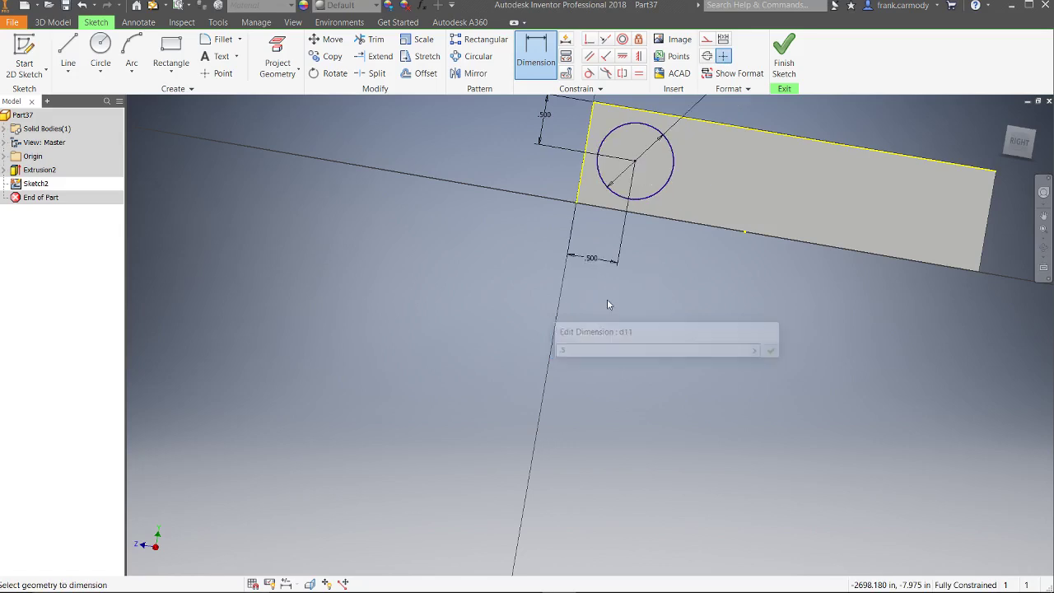
click(784, 51)
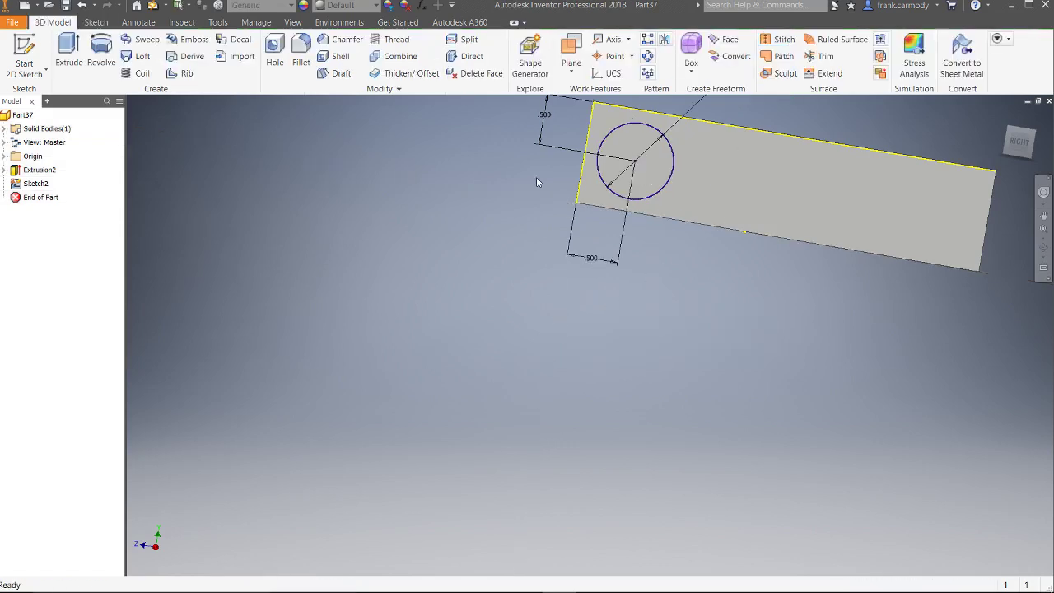
Extrude the side-face circle 1 in outward as the boss Extrusion3
click(69, 54)
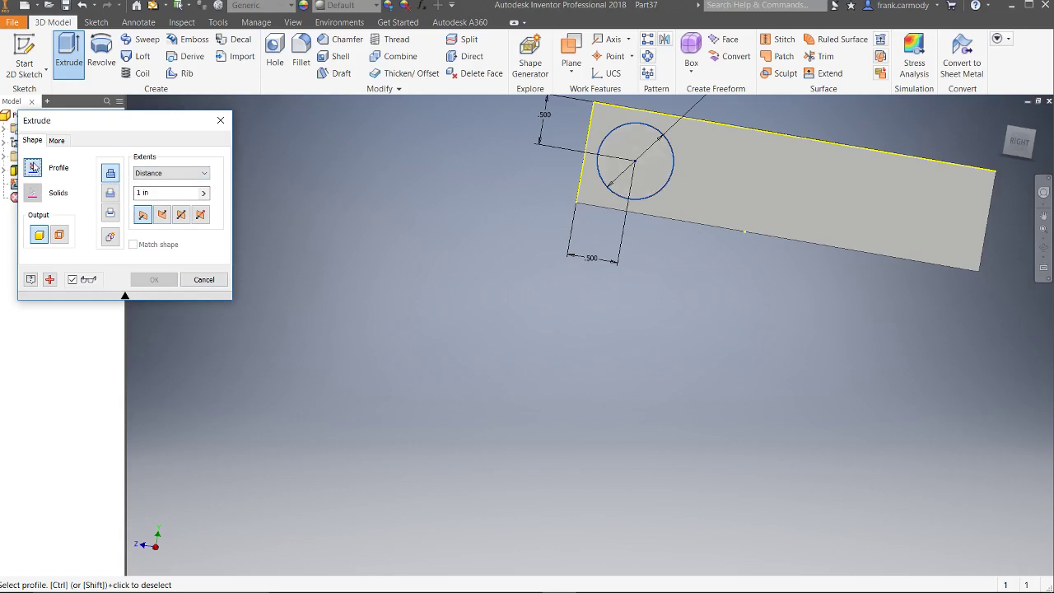
click(656, 170)
click(1043, 215)
drag(840, 164, 749, 239)
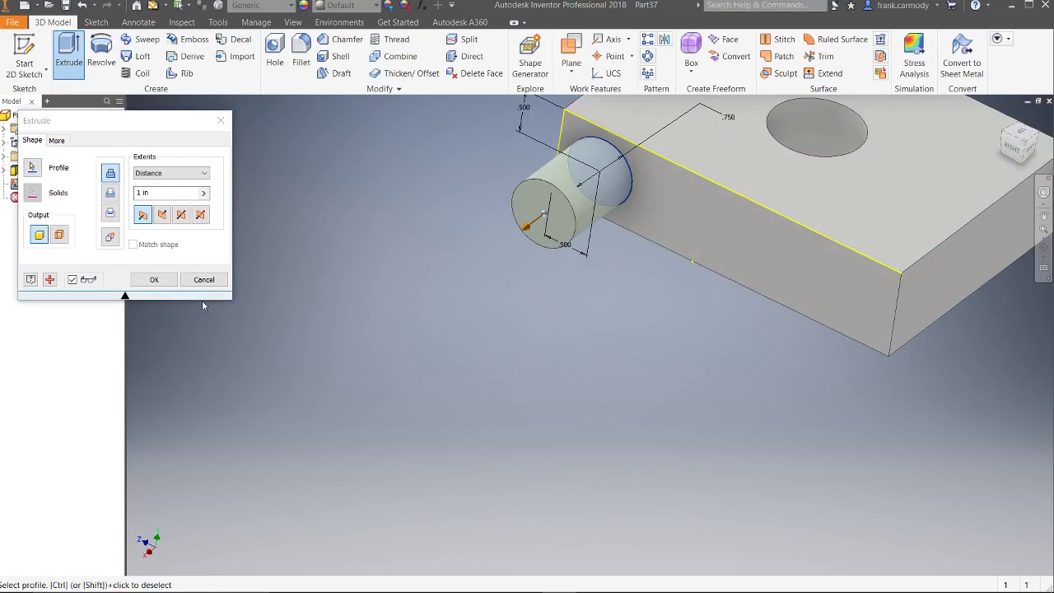
click(153, 280)
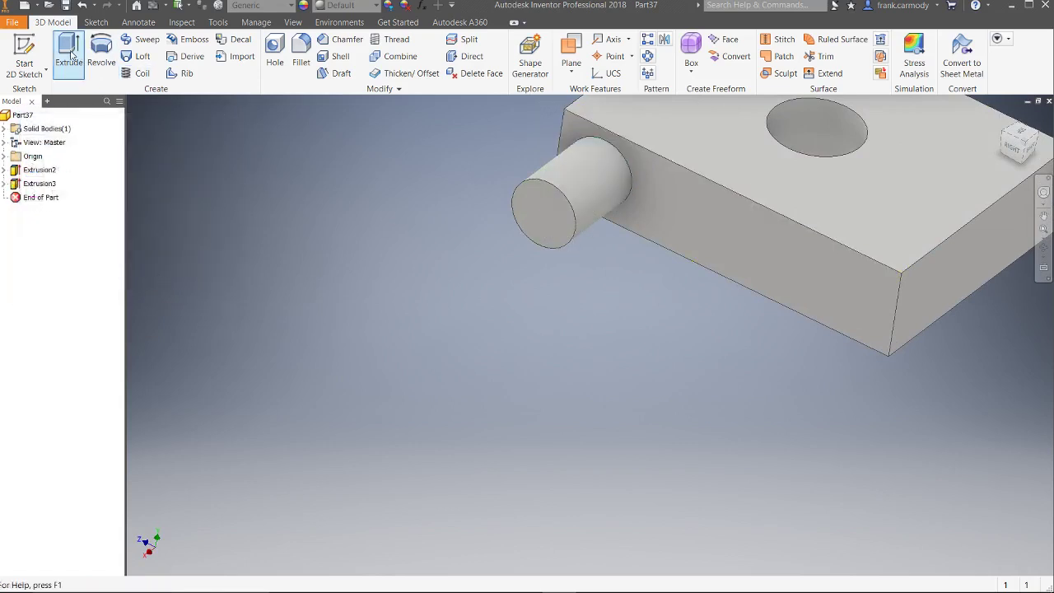
click(25, 48)
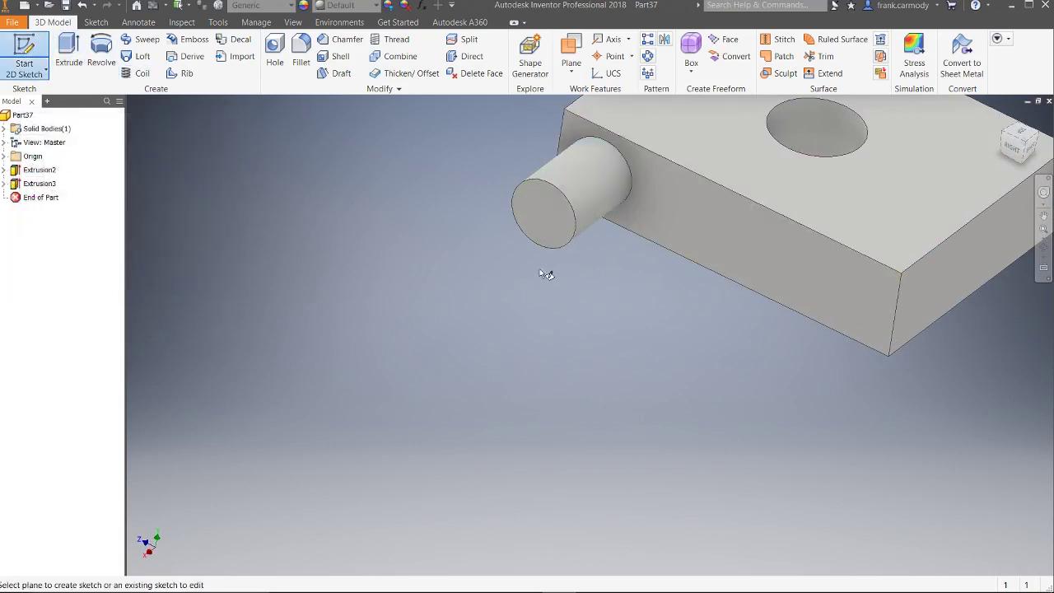
Start a sketch on the block's long side face and draw a circle
click(749, 235)
click(100, 50)
click(696, 291)
click(715, 274)
Dimension the circle's diameter at 1, then change it to 0.750
click(536, 54)
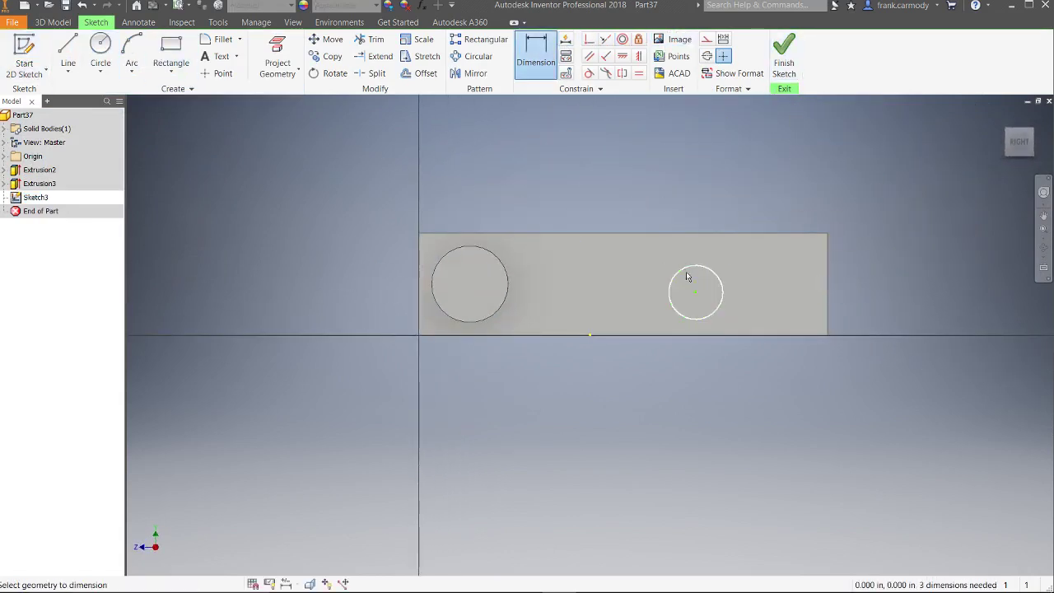
click(705, 272)
click(775, 167)
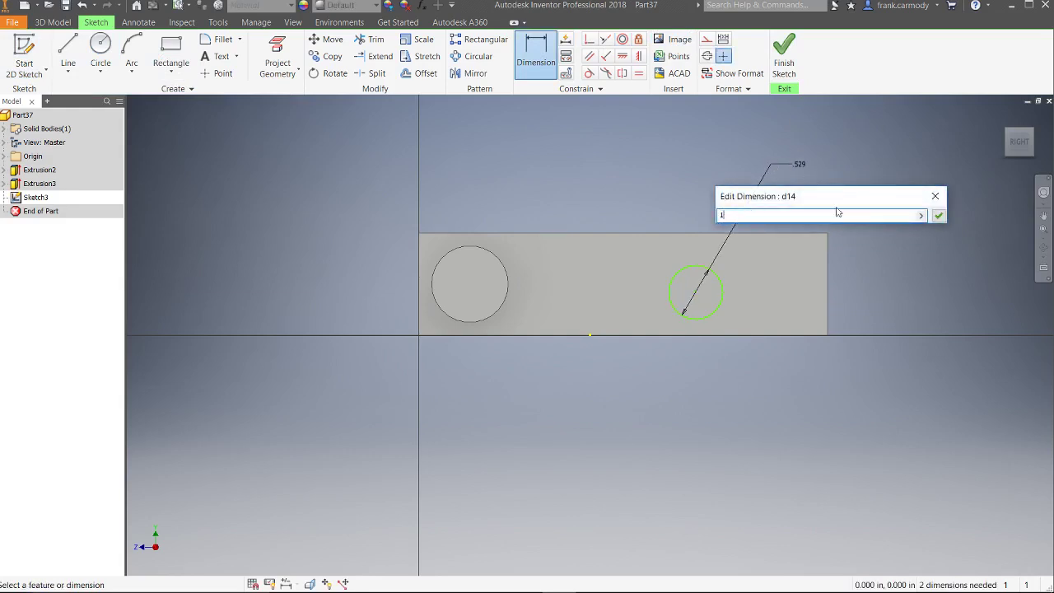
text(1)
click(939, 216)
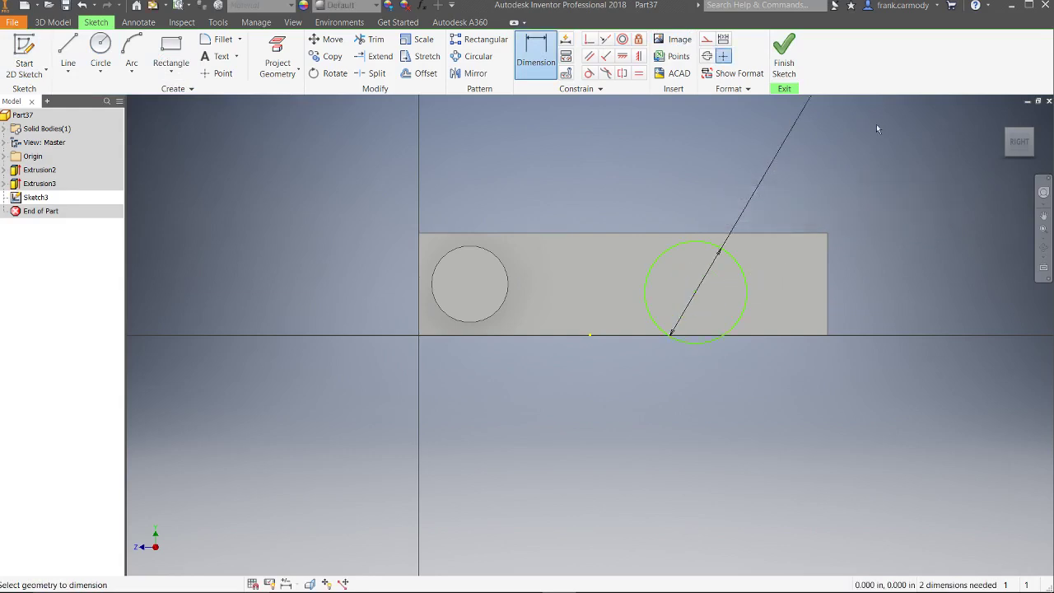
scroll(866, 221, up, 2)
scroll(866, 221, up, 2)
double_click(871, 159)
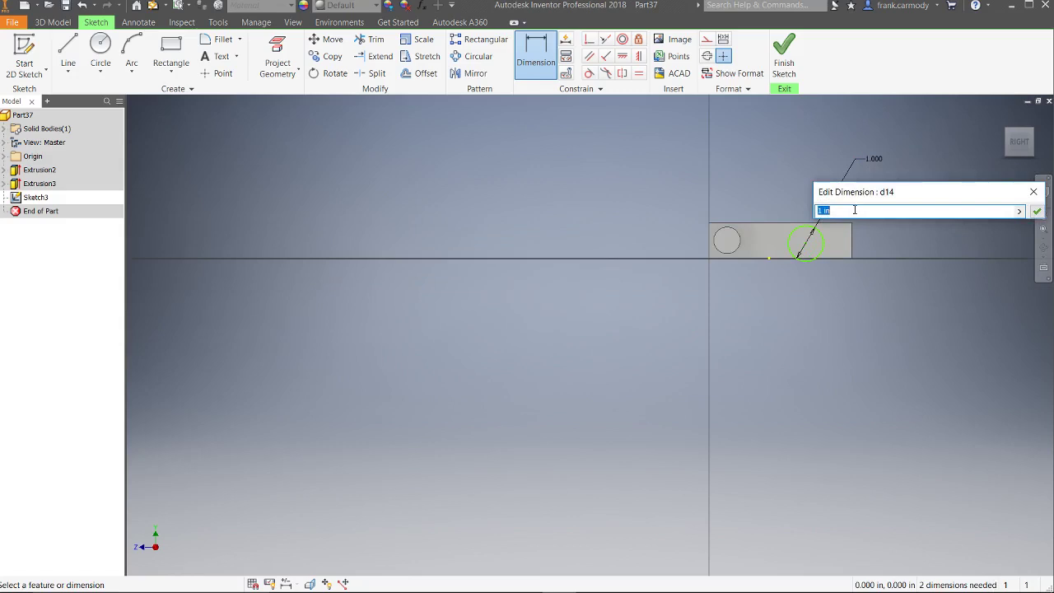
key(BackSpace)
click(1037, 212)
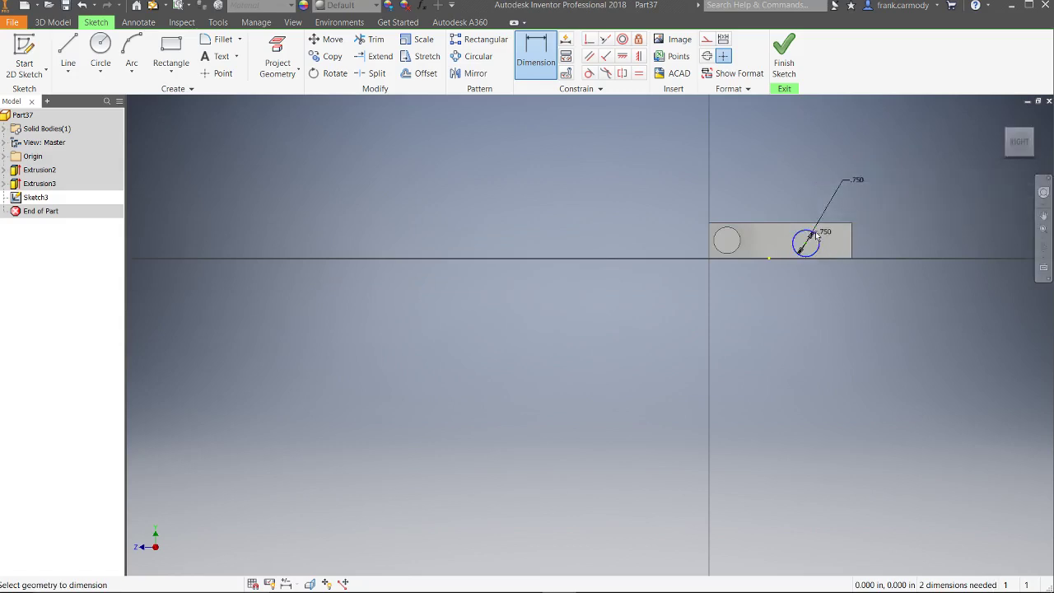
Dimension the circle's centre .500 from the face's top edge
click(827, 223)
click(928, 227)
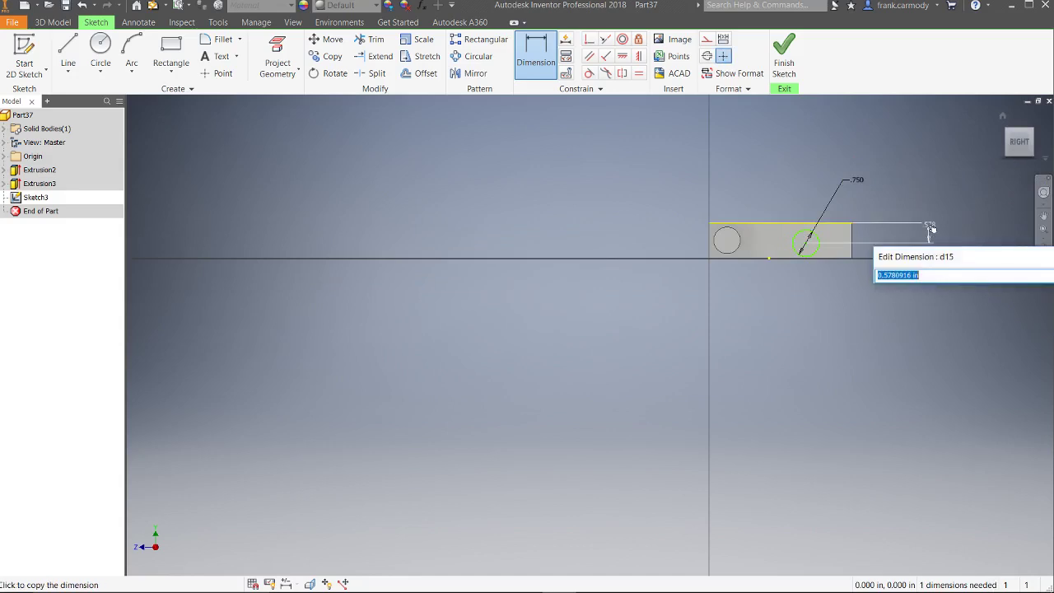
text(.5)
key(Return)
Dimension the circle's centre .500 from the right edge and finish the sketch
scroll(856, 257, up, 2)
scroll(839, 250, down, 5)
scroll(868, 238, up, 3)
mouse_move(840, 233)
middle_down()
mouse_move(759, 249)
mouse_move(447, 385)
middle_up()
click(539, 356)
click(641, 368)
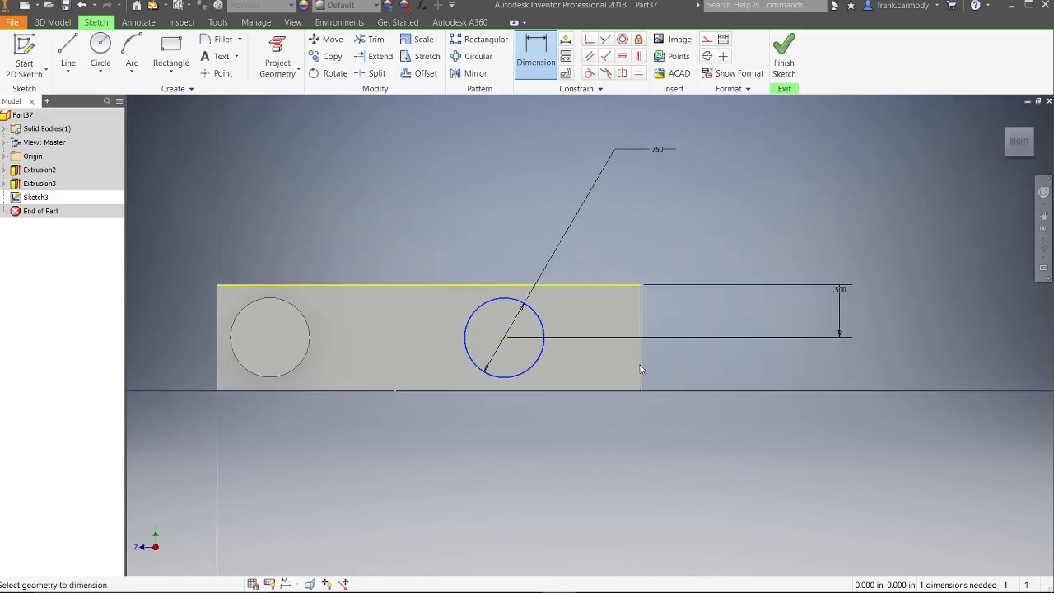
click(589, 475)
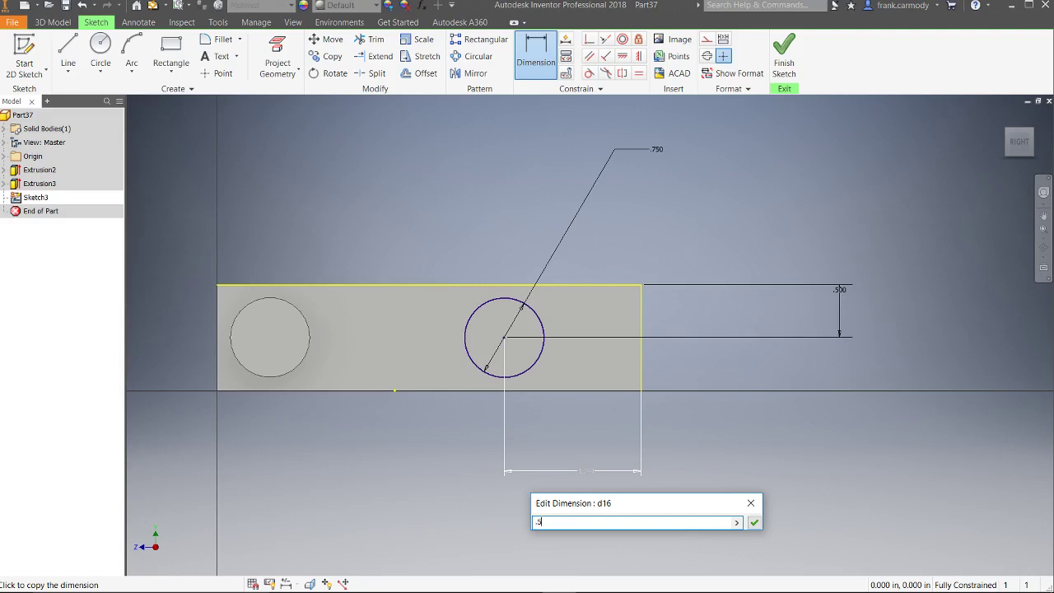
key(Return)
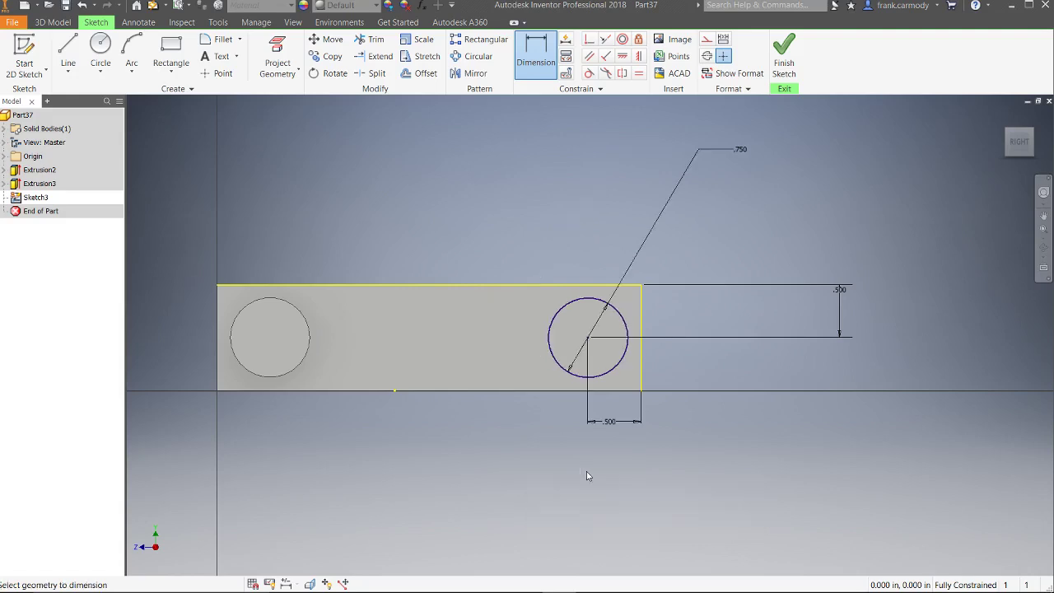
click(783, 62)
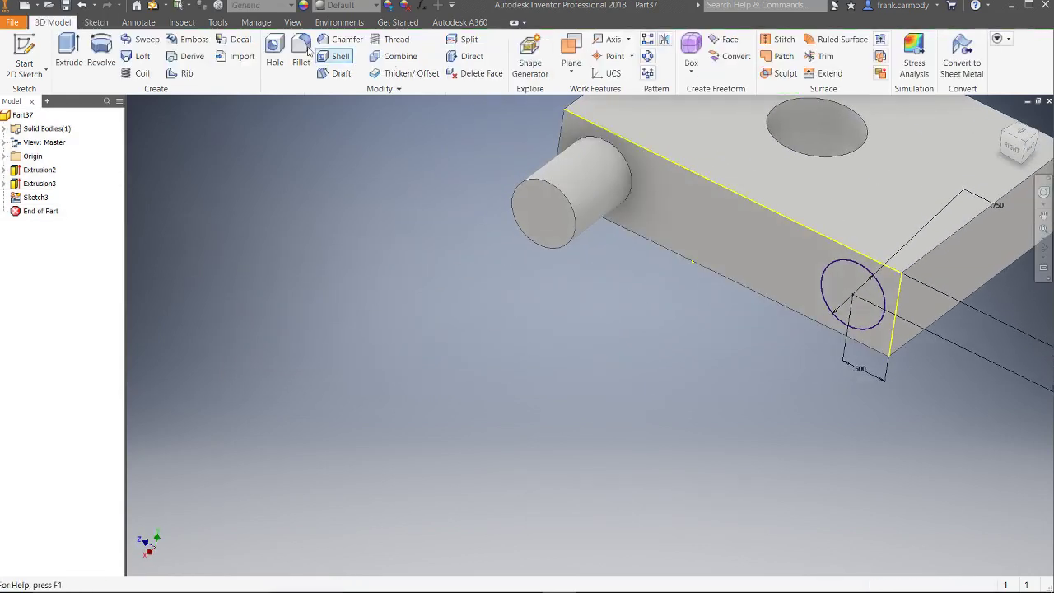
Extrude the .750 circle as a Cut with extents set to All through the block
click(68, 53)
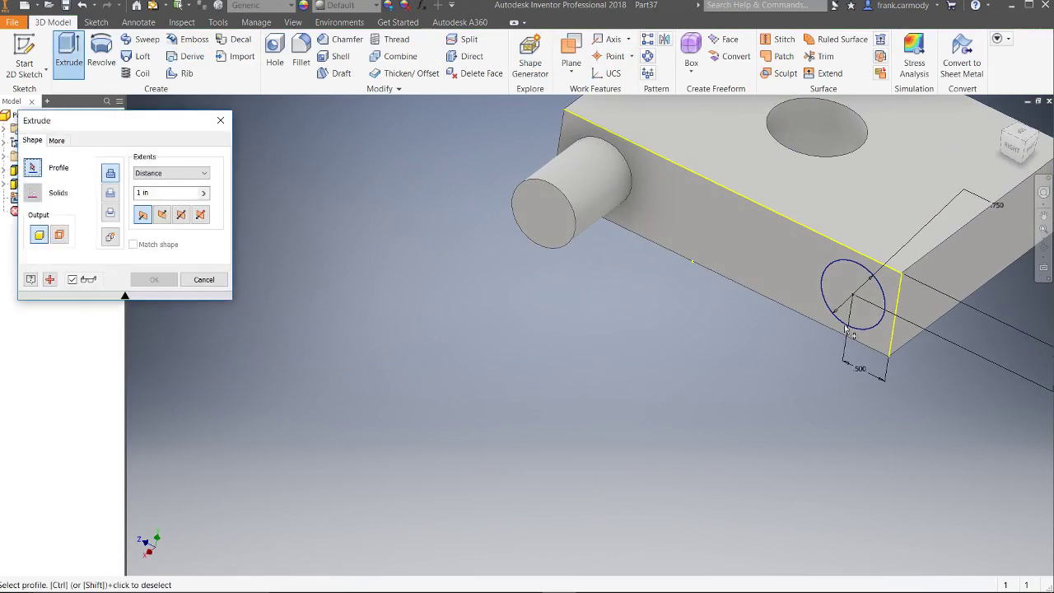
click(857, 283)
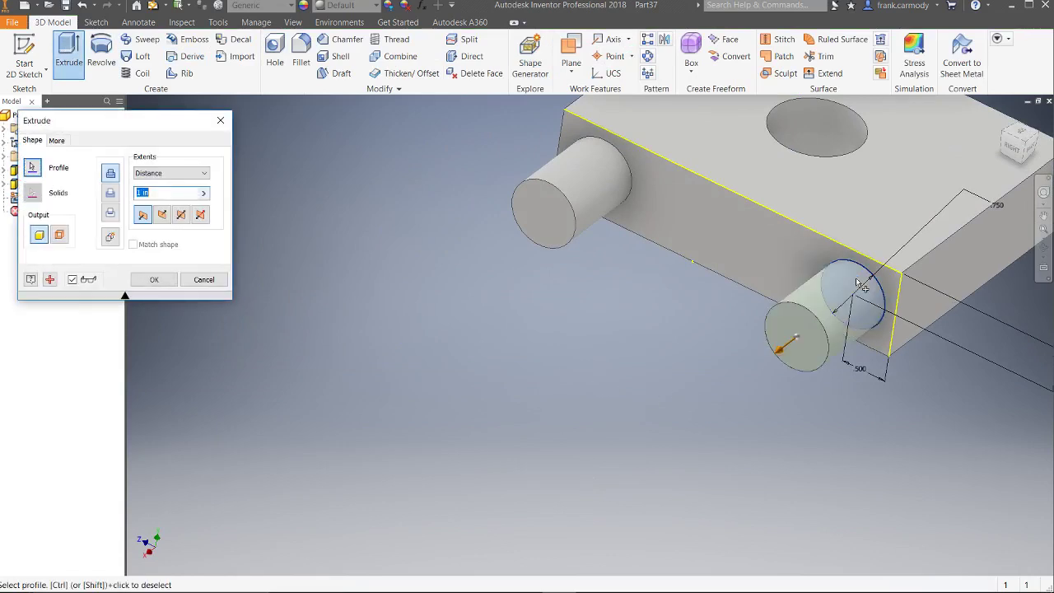
click(110, 194)
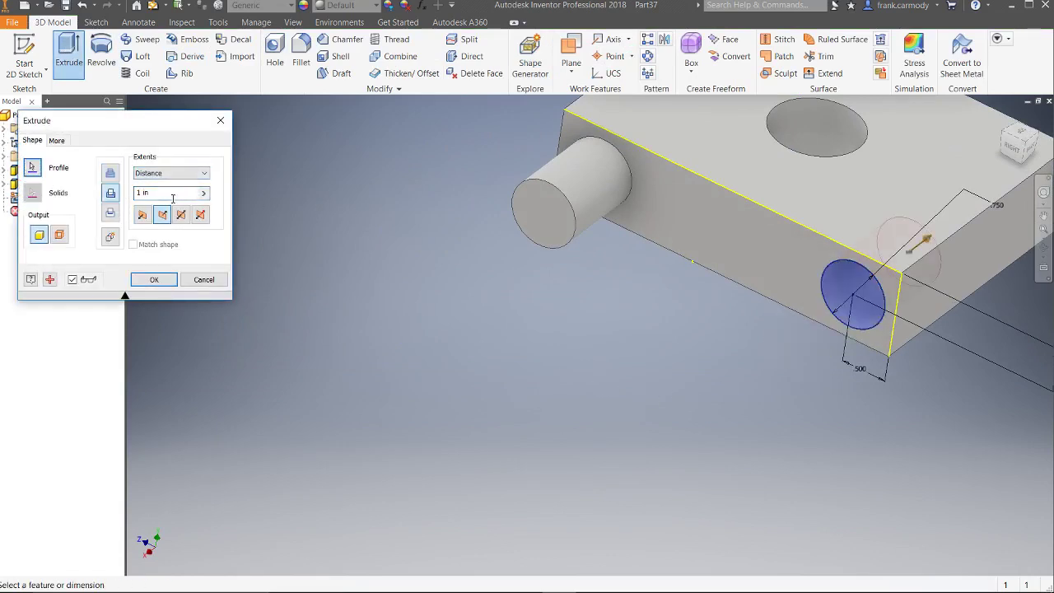
click(185, 174)
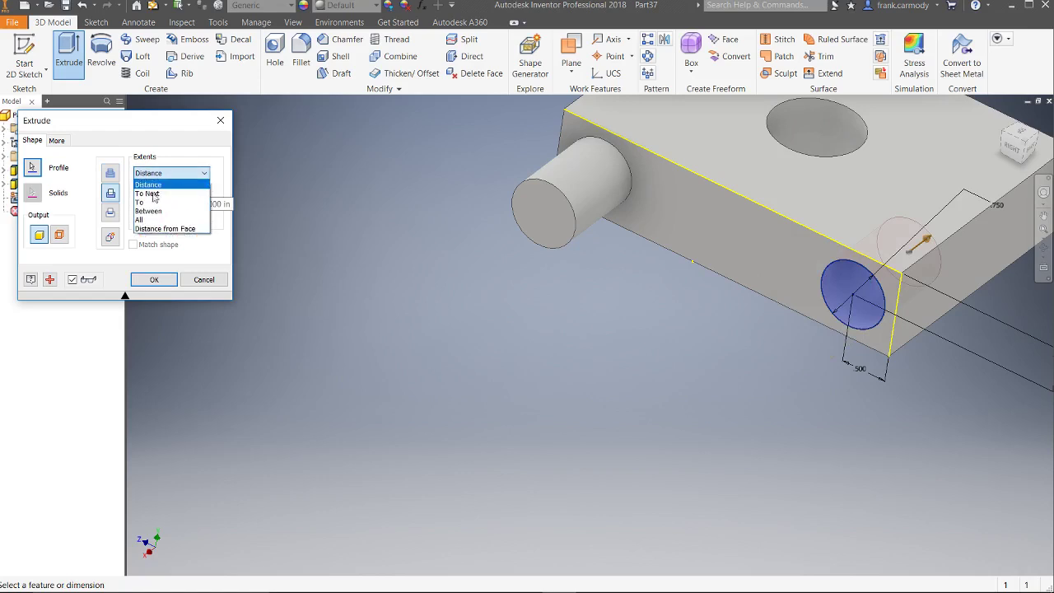
click(148, 219)
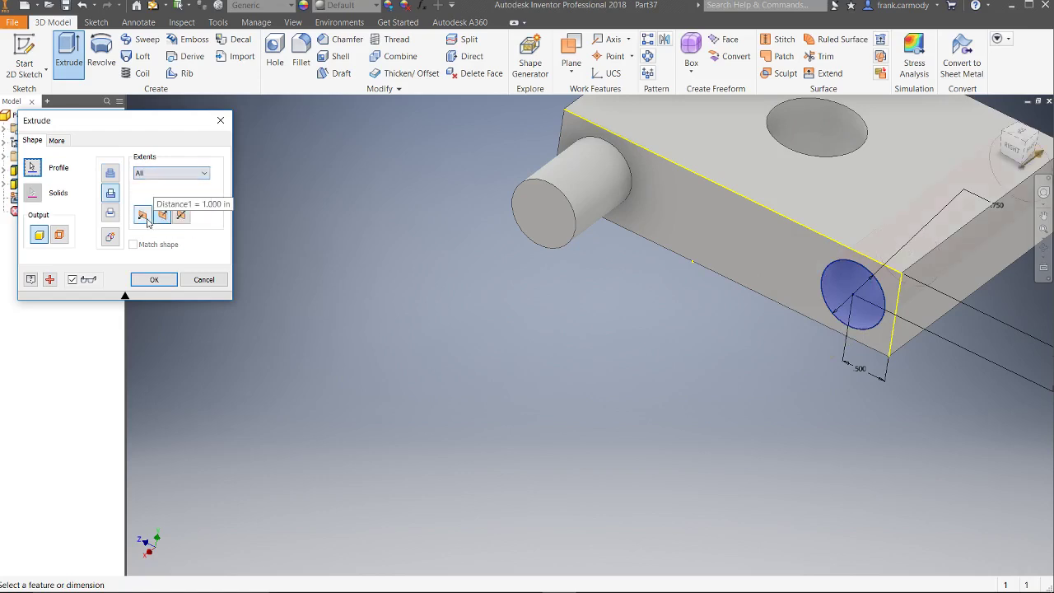
click(165, 280)
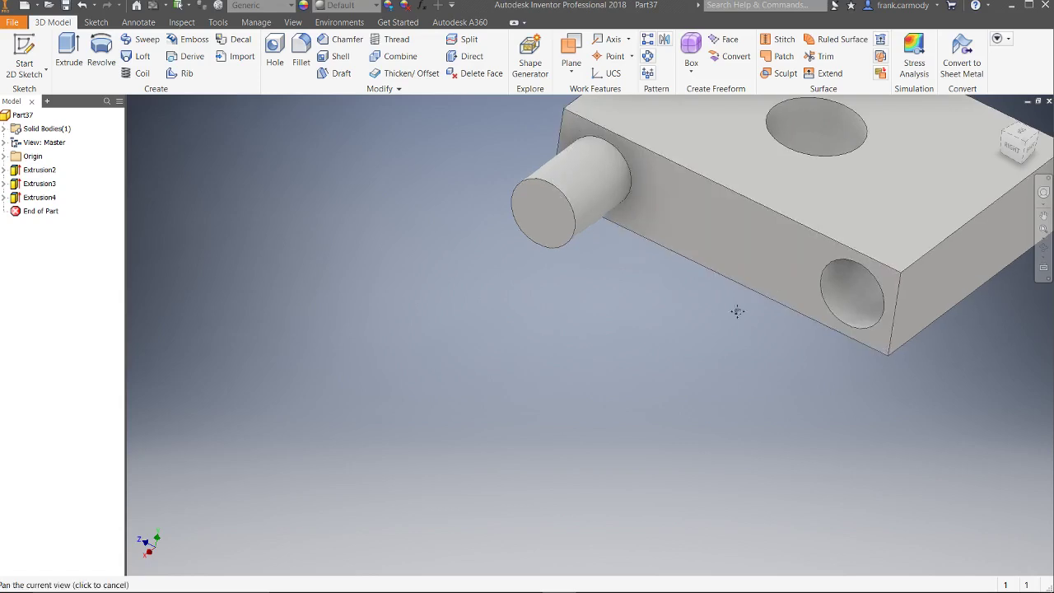
Return to the home view, check the User Interface settings, and reopen Extrusion4 for editing
key(F6)
click(294, 23)
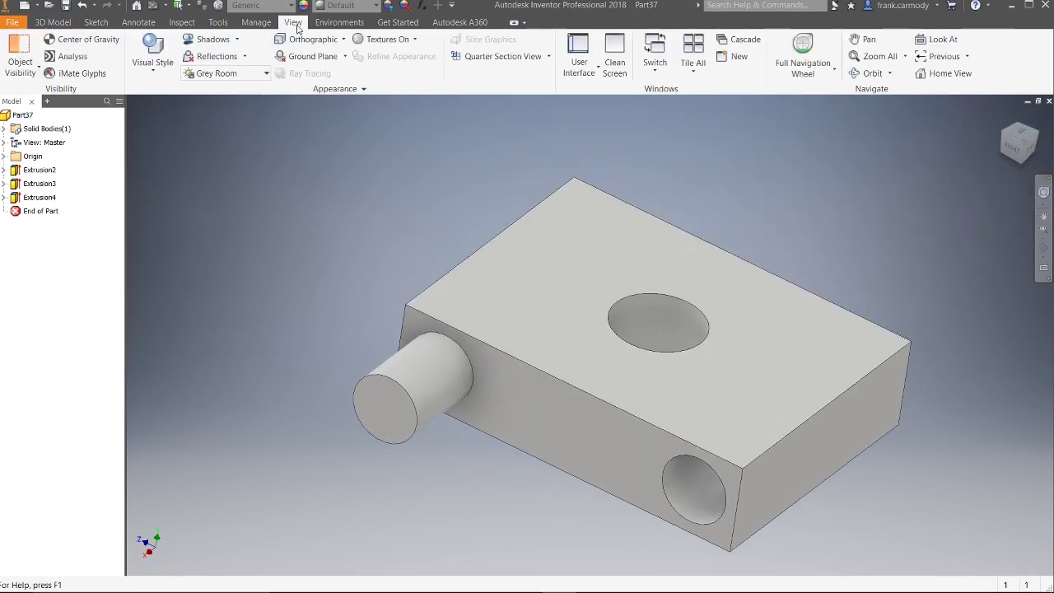
click(593, 67)
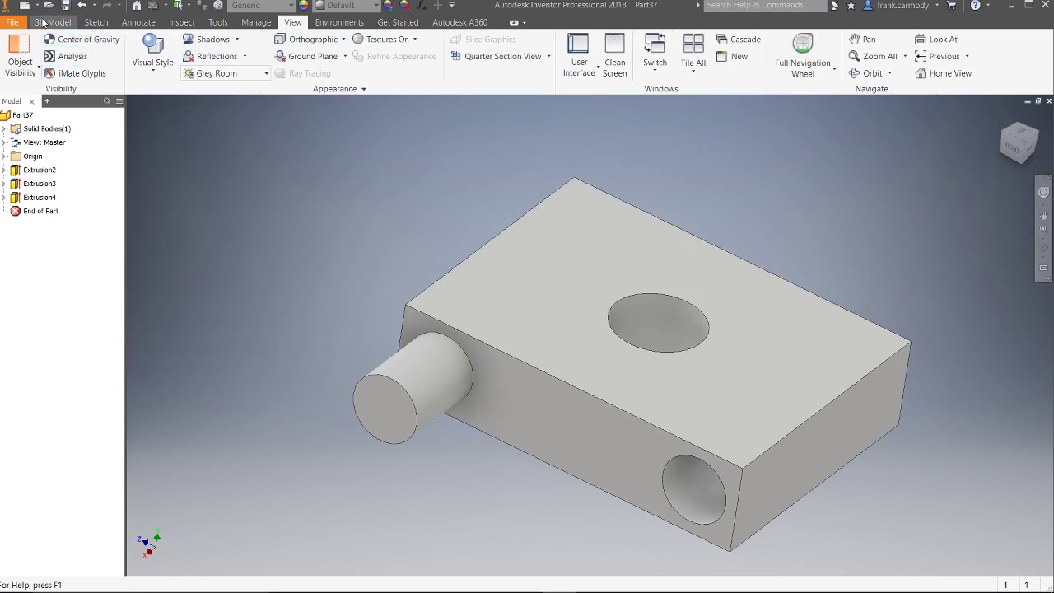
click(51, 23)
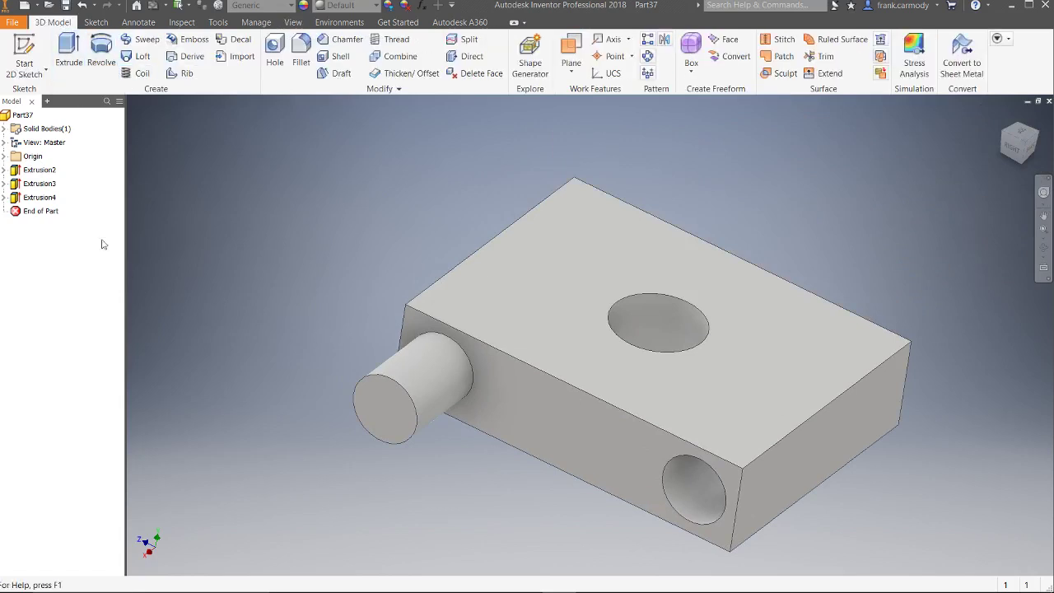
double_click(17, 199)
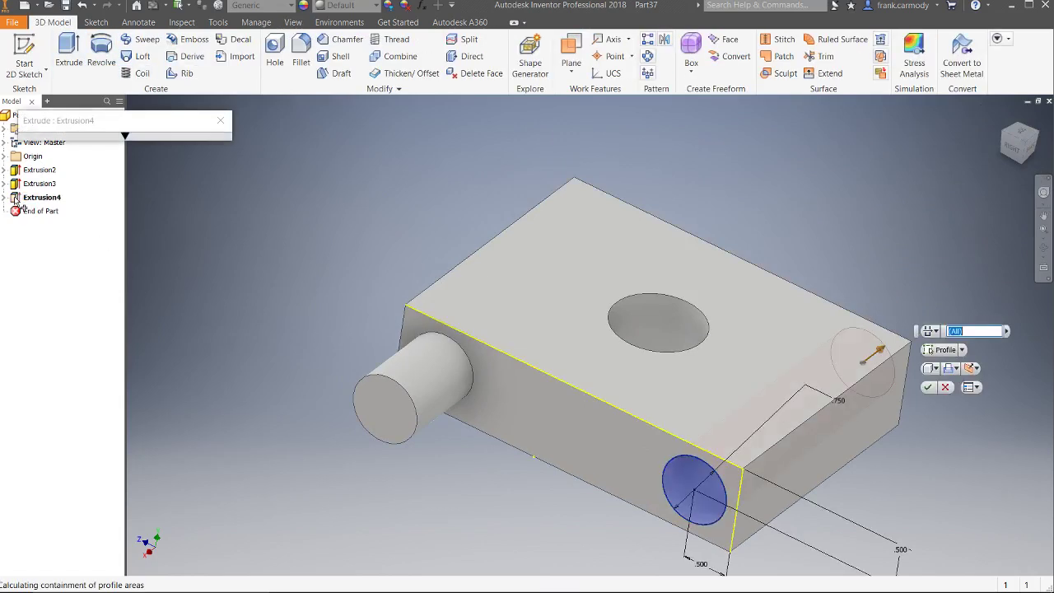
Review Extrusion4's extrude settings from another angle and close the edit unchanged
drag(916, 330, 301, 132)
click(125, 136)
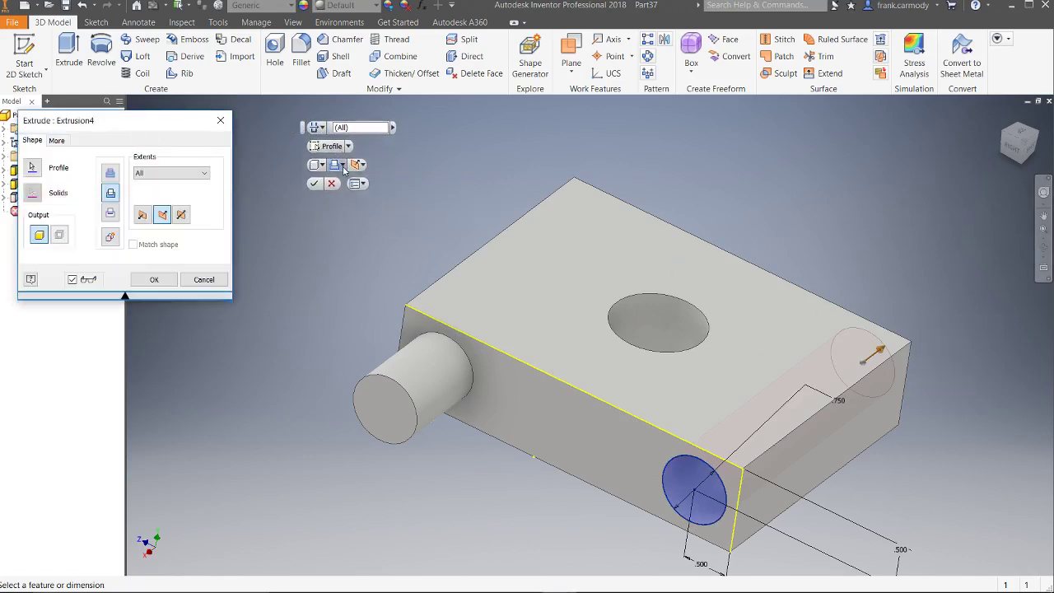
click(125, 296)
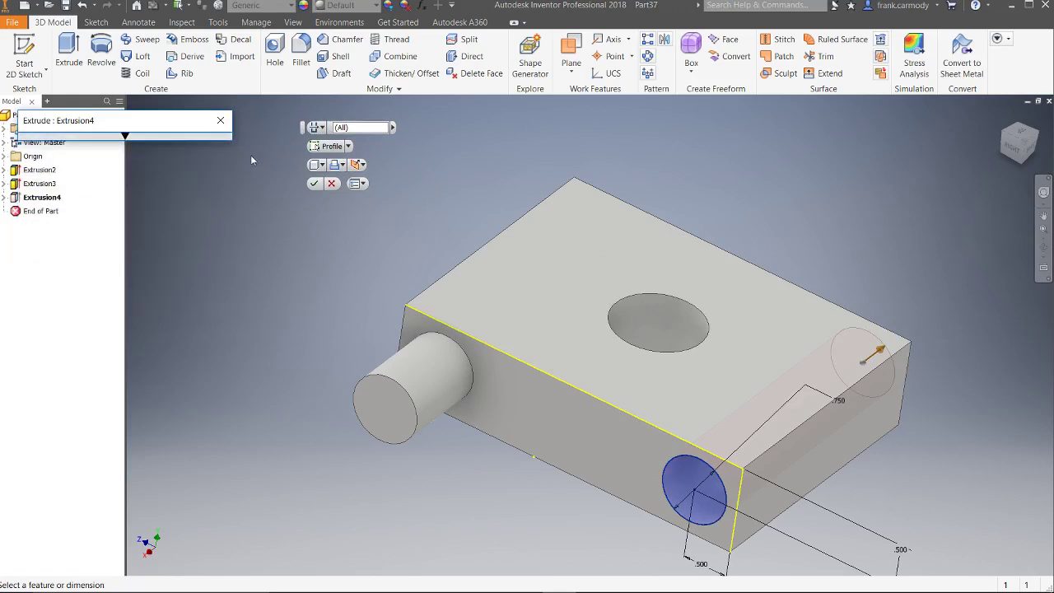
drag(302, 126, 232, 264)
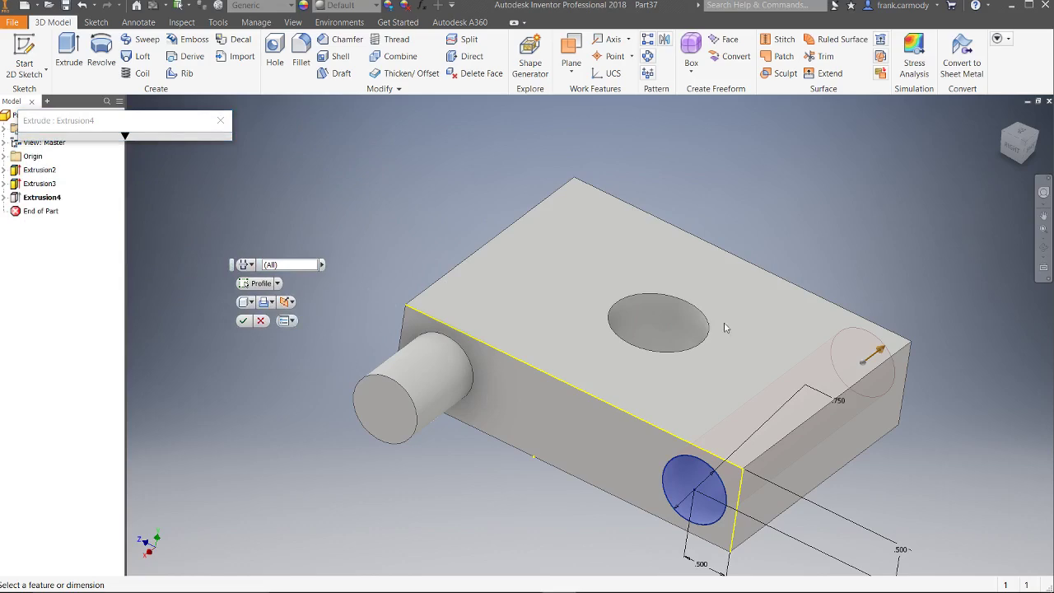
shift+middle_drag(844, 205, 714, 387)
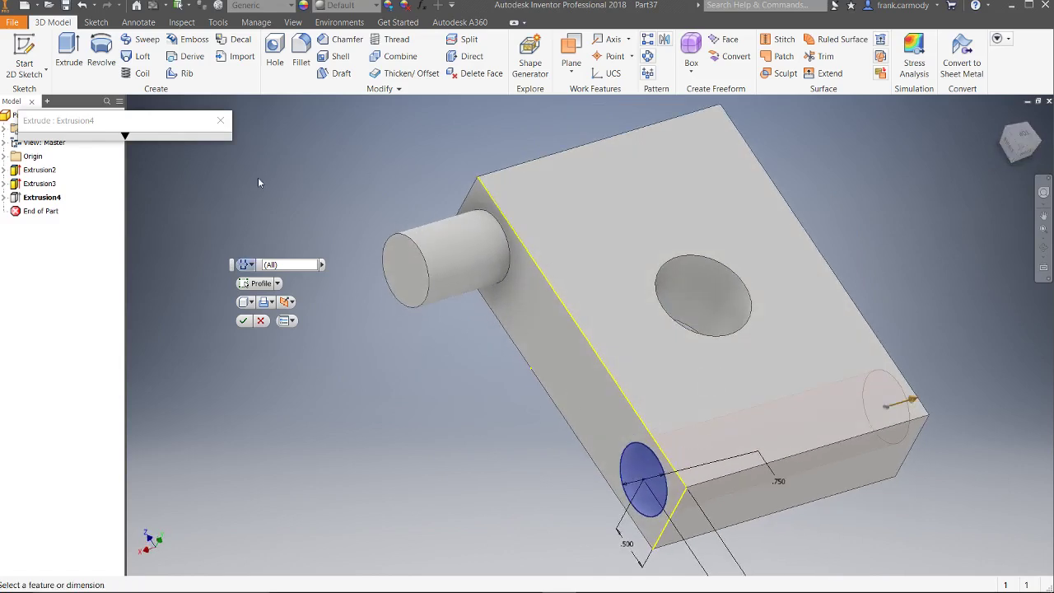
click(243, 321)
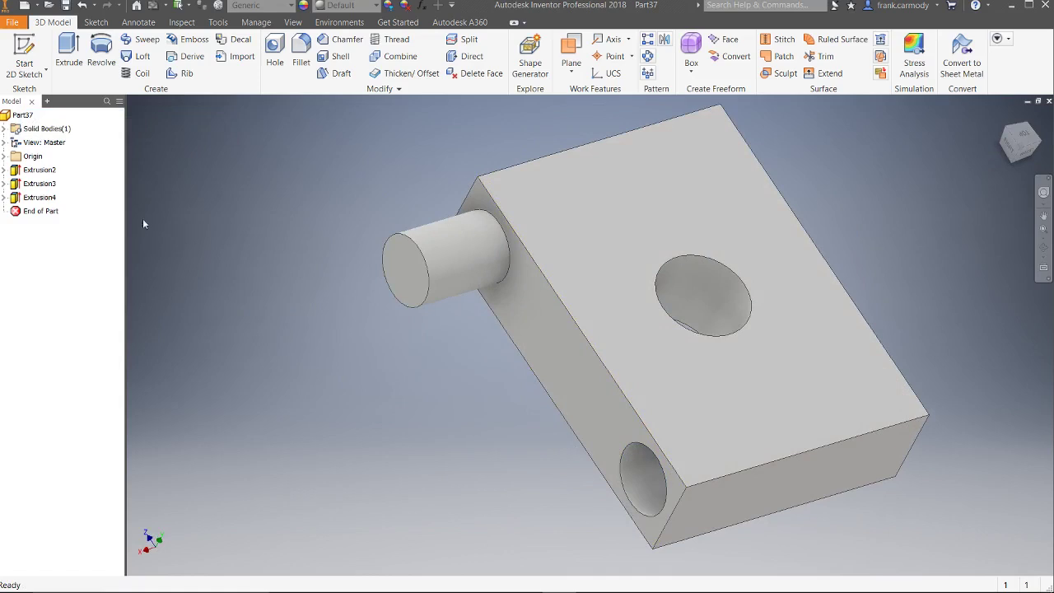
Reopen Extrusion4 and change its extent to a 1 in Distance cut
double_click(13, 204)
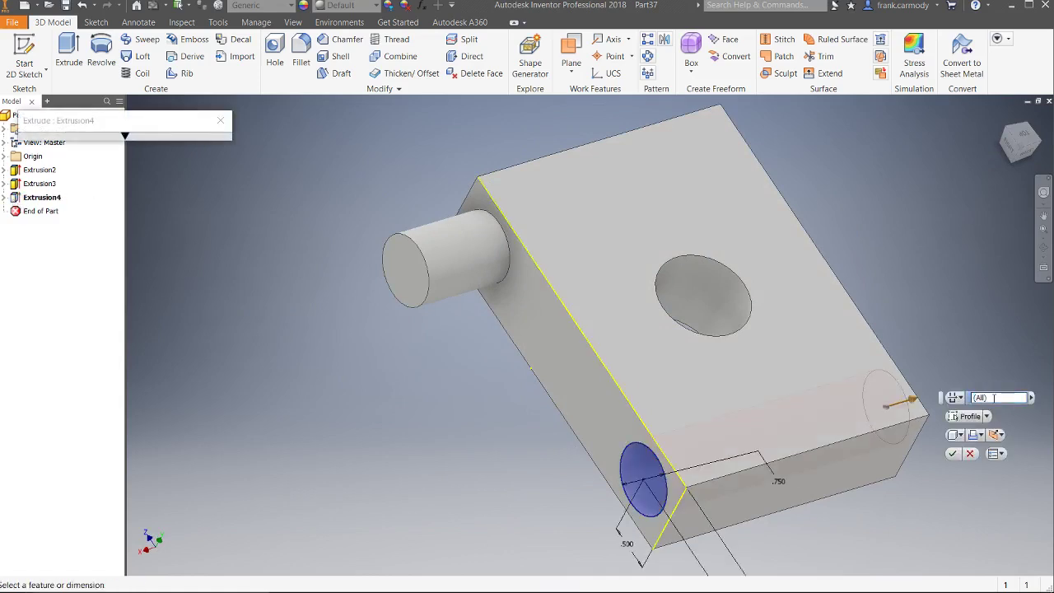
click(957, 398)
click(952, 414)
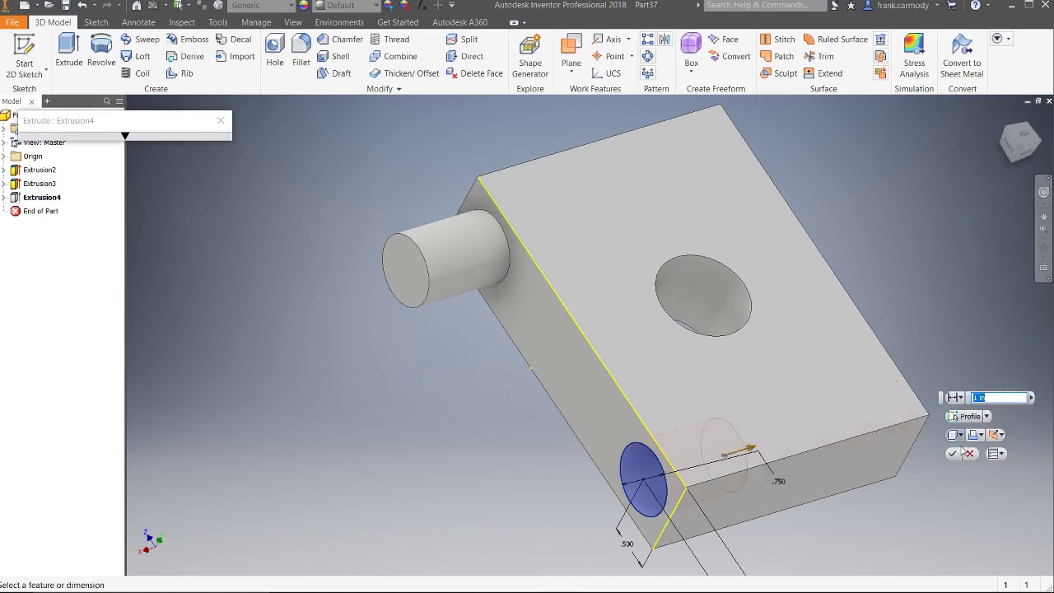
click(953, 454)
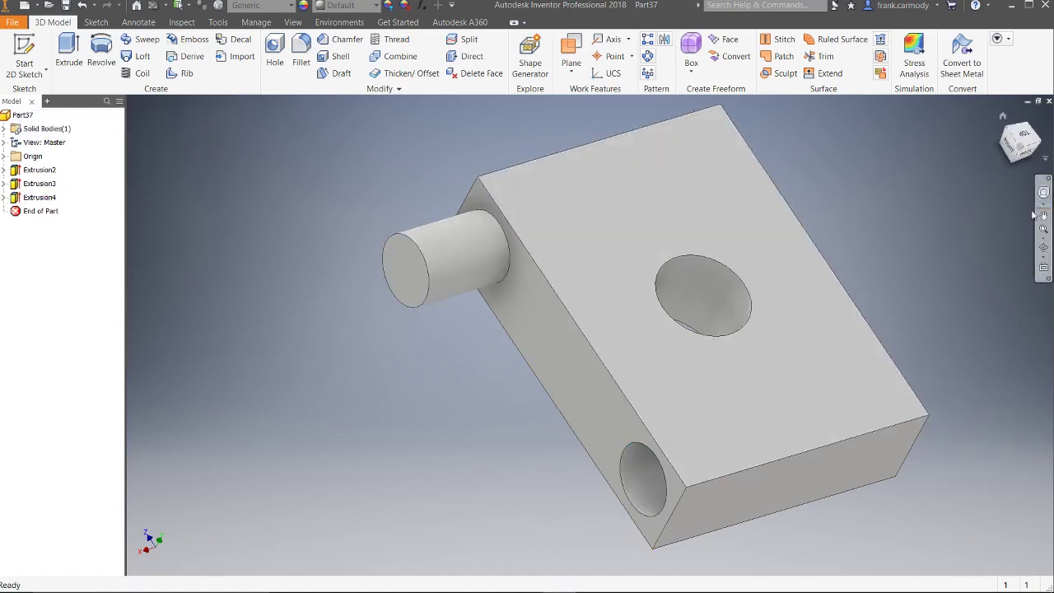
Turn to the BACK view, start a sketch on the back face, and draw an ellipse
click(1027, 157)
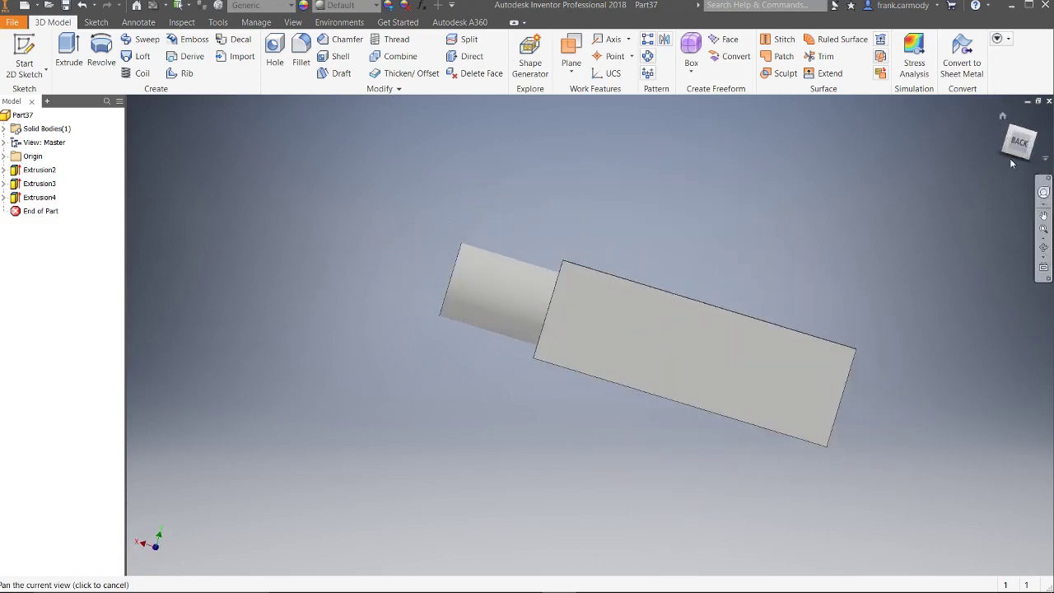
click(24, 51)
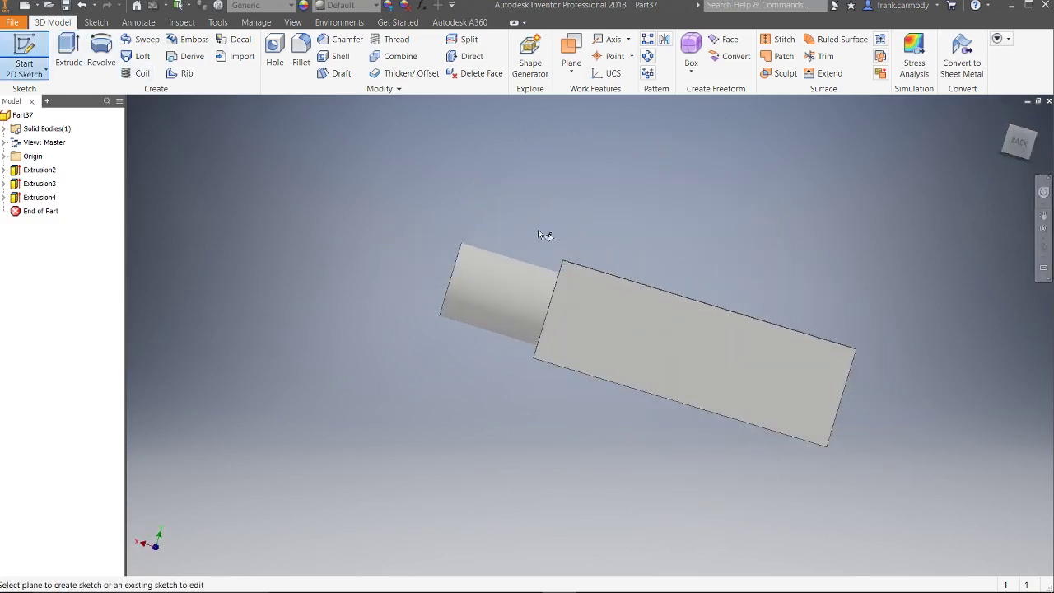
click(660, 330)
click(101, 70)
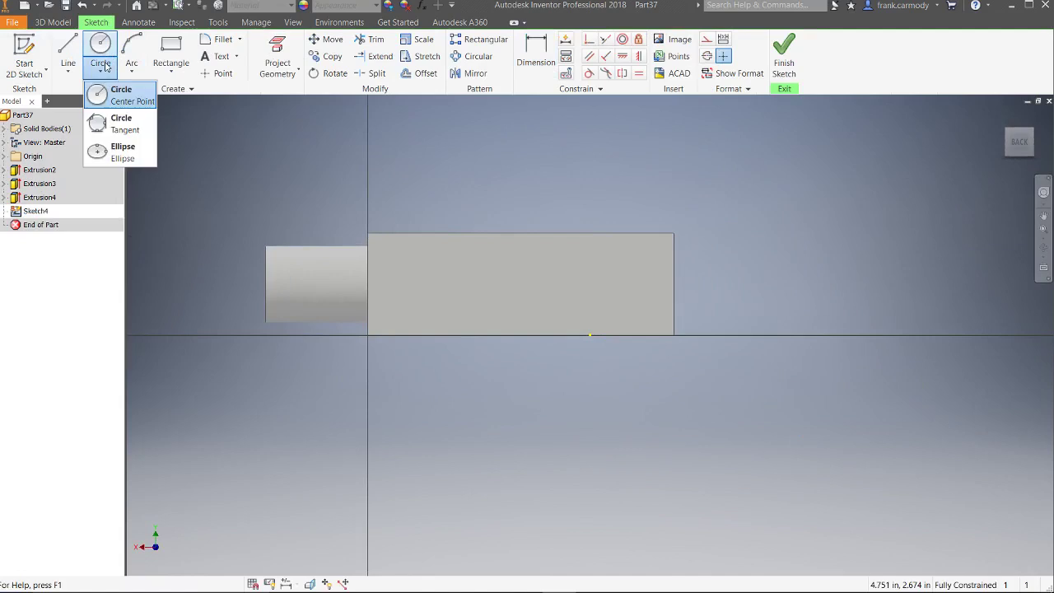
click(122, 151)
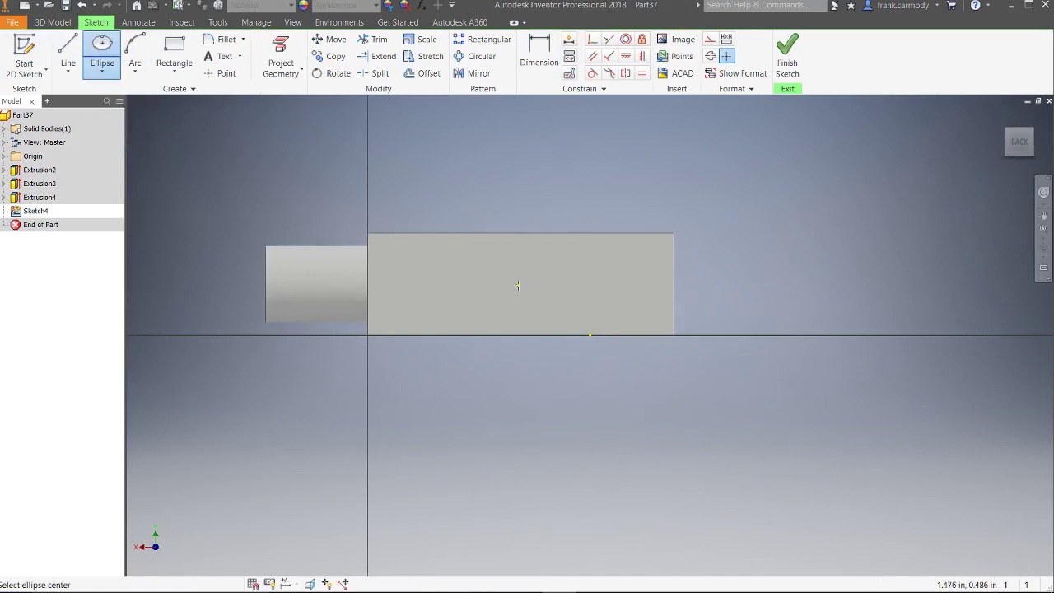
click(652, 282)
Dimension the ellipse with a 1.250 horizontal and .500 vertical size
right_click(724, 236)
click(663, 236)
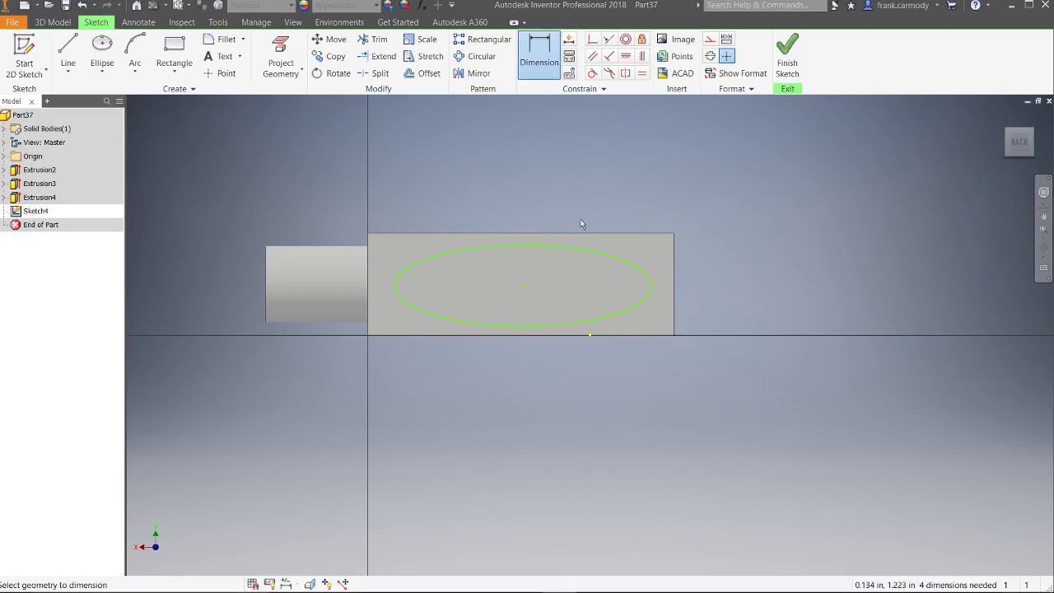
click(605, 256)
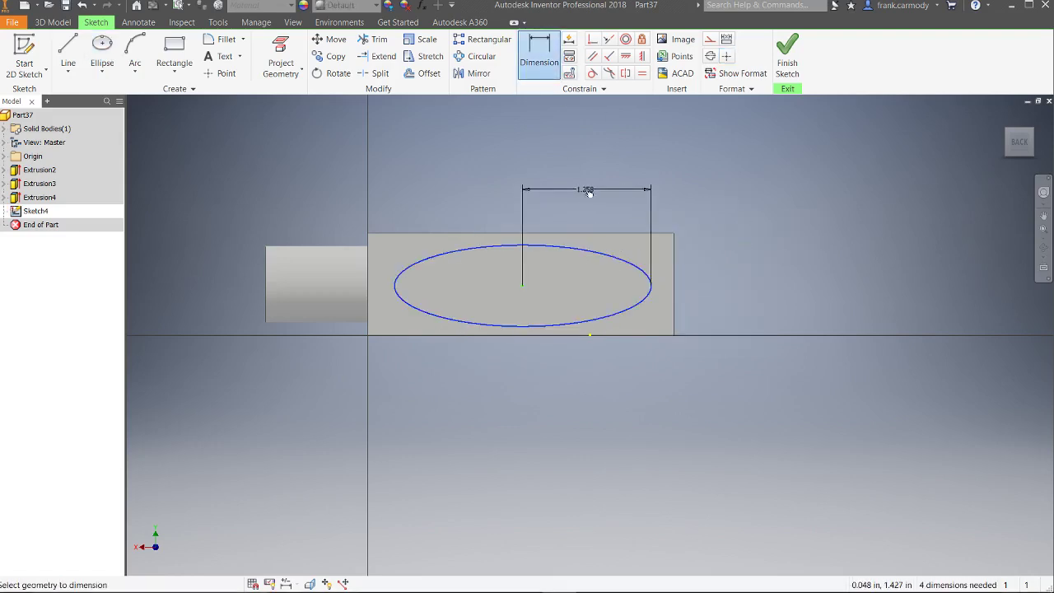
click(589, 191)
text(1.)
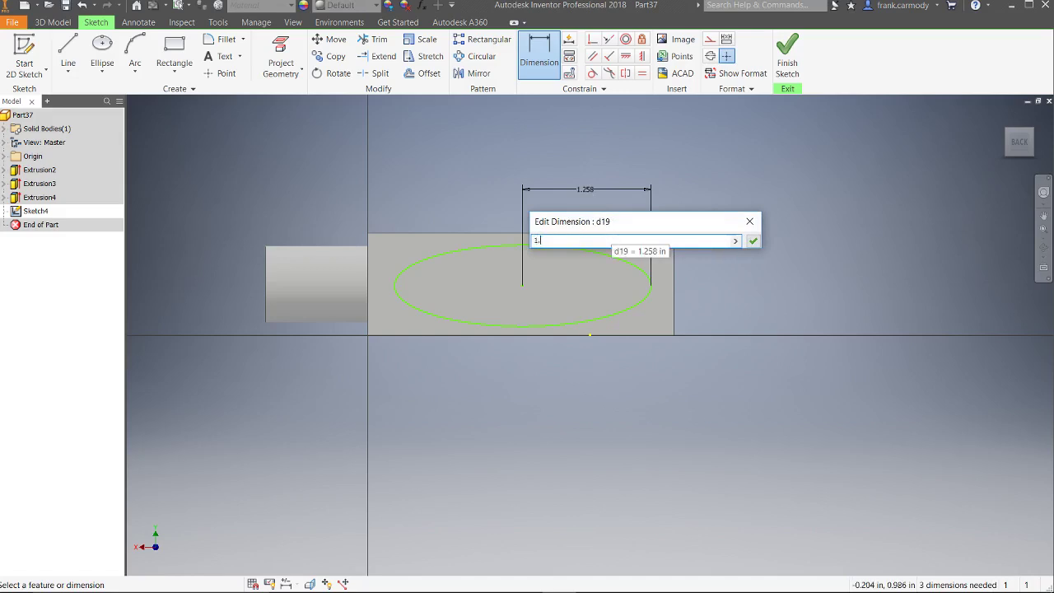
text(25)
key(Return)
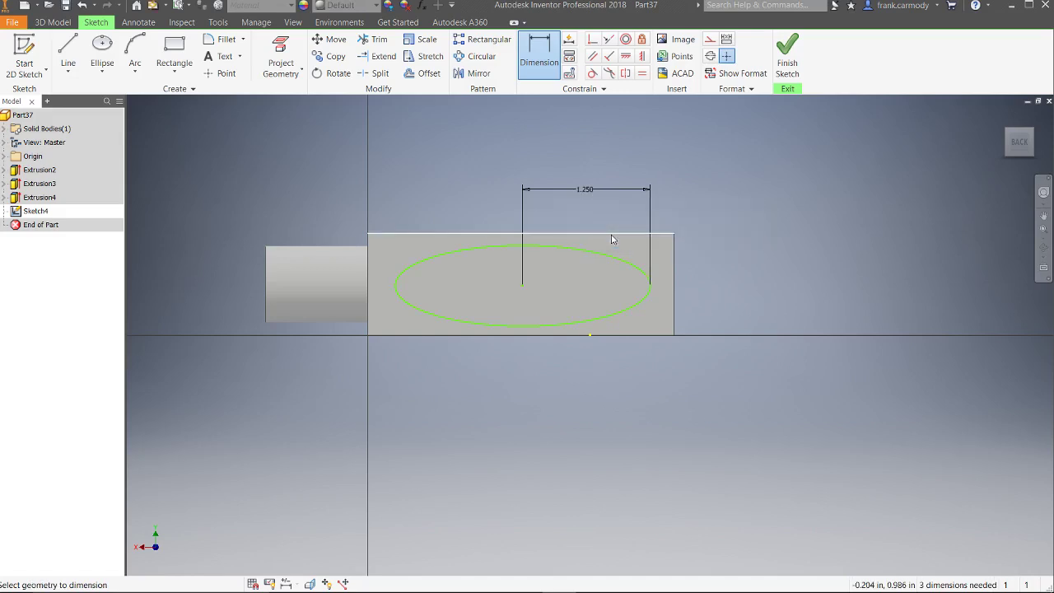
click(648, 300)
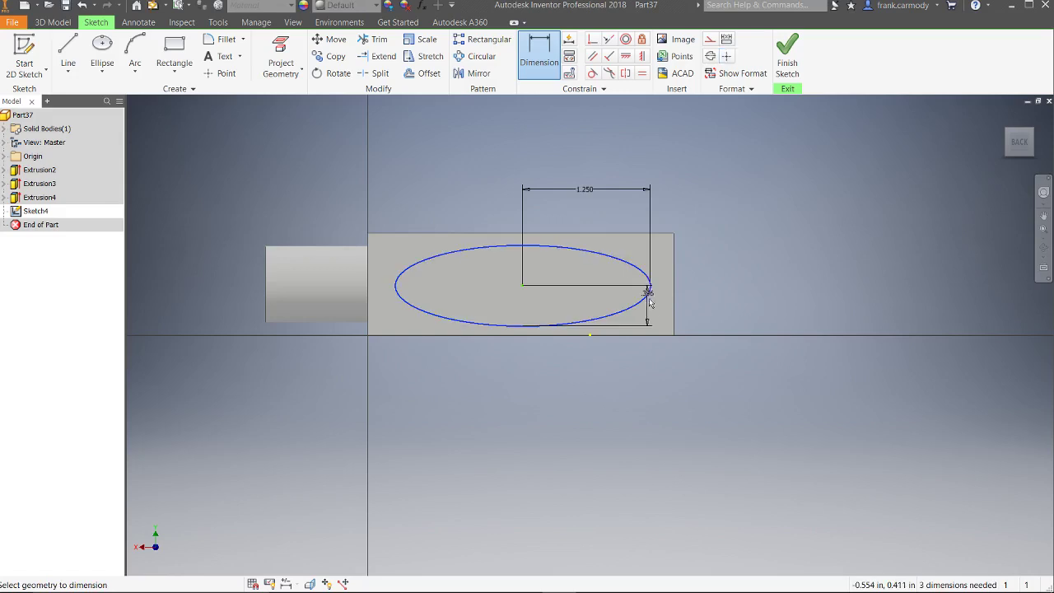
click(754, 306)
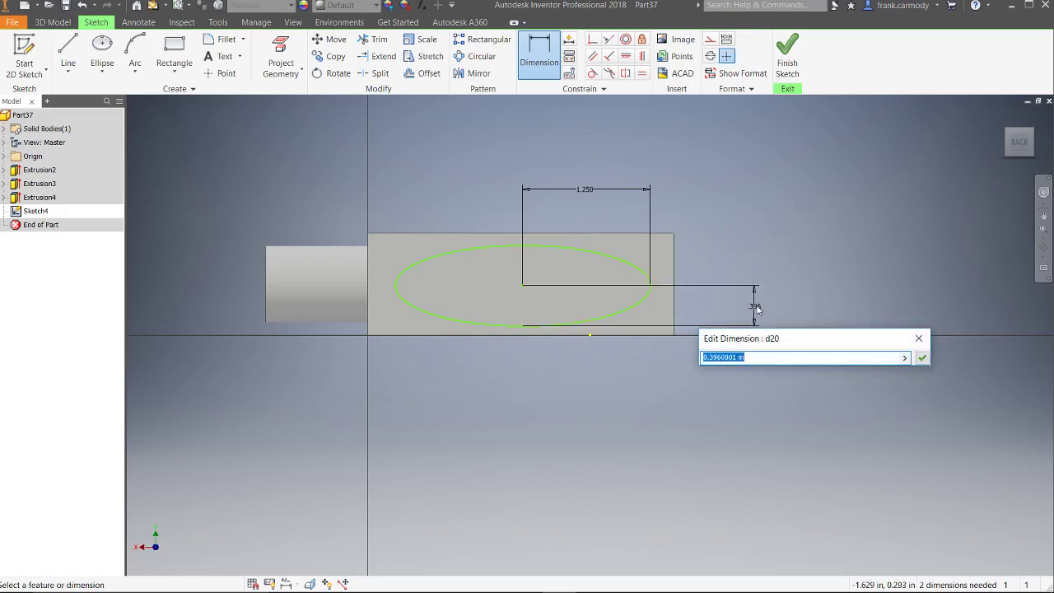
key(Return)
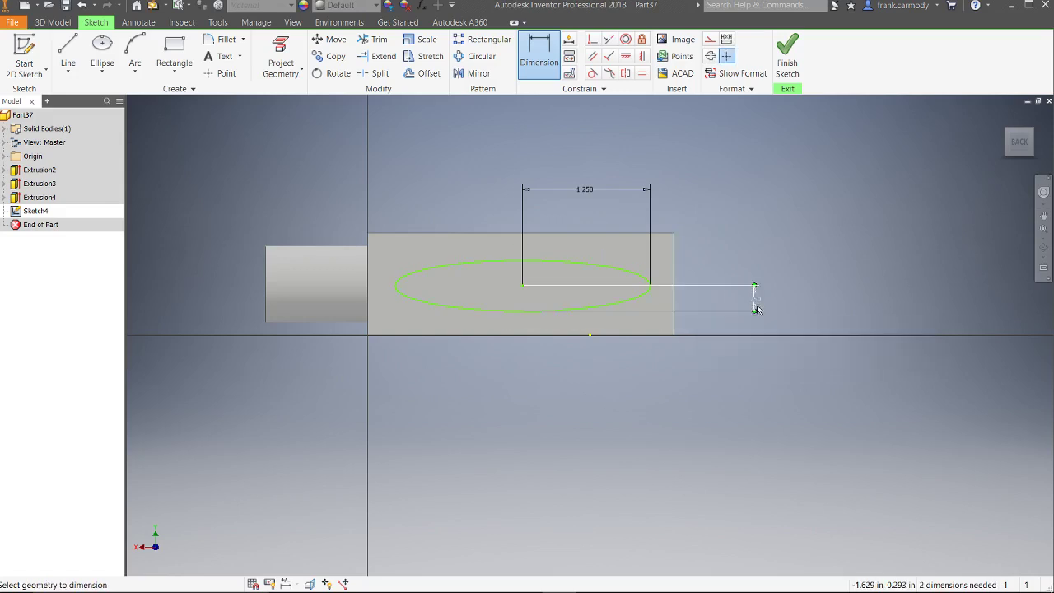
double_click(755, 298)
click(718, 348)
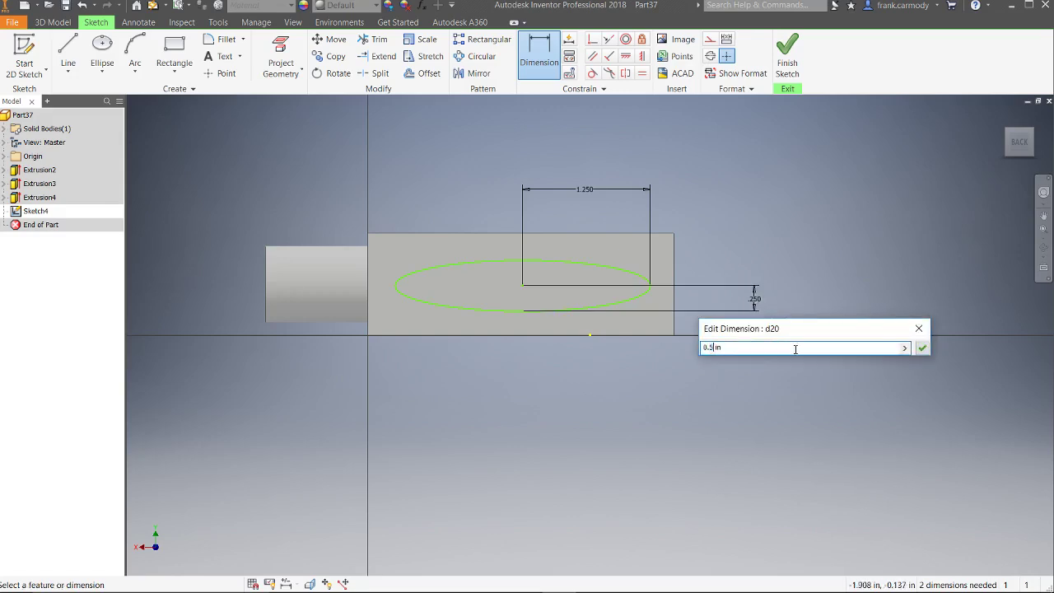
click(923, 348)
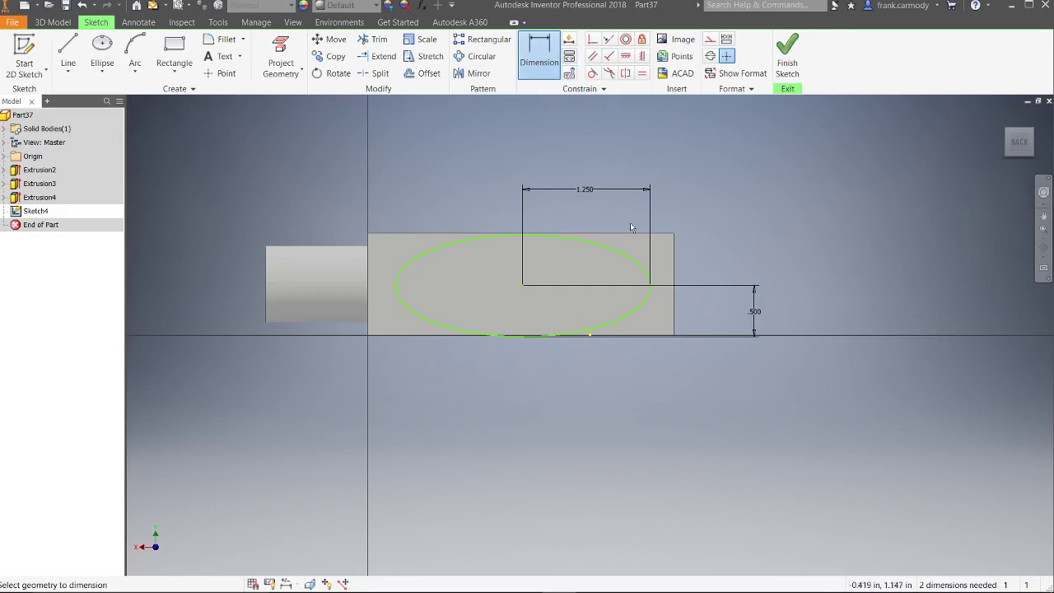
Place the ellipse centre .500 below the top edge and finish the sketch
click(468, 244)
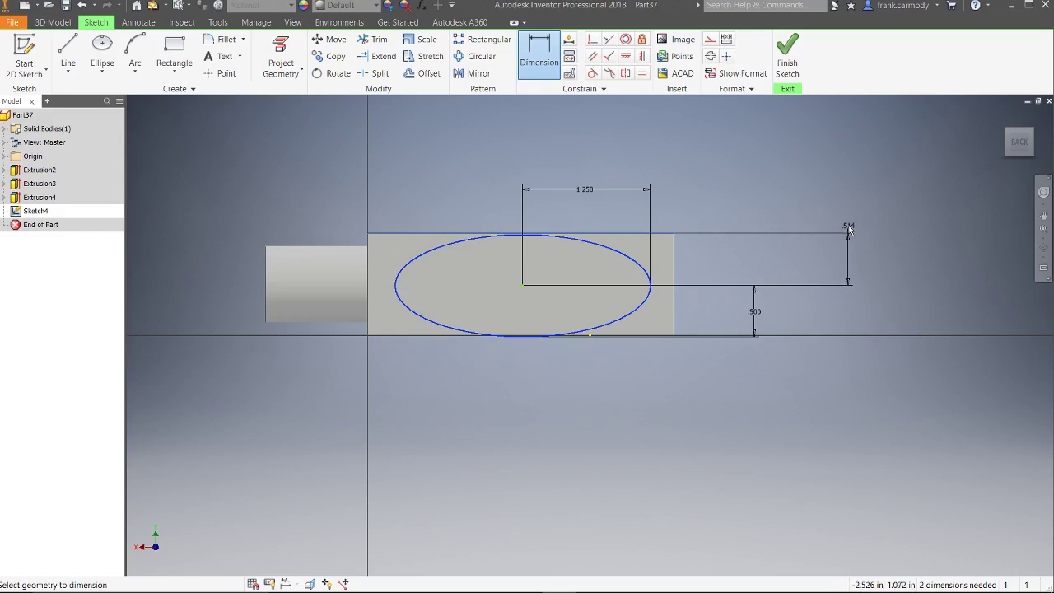
click(849, 231)
text(.5)
key(Return)
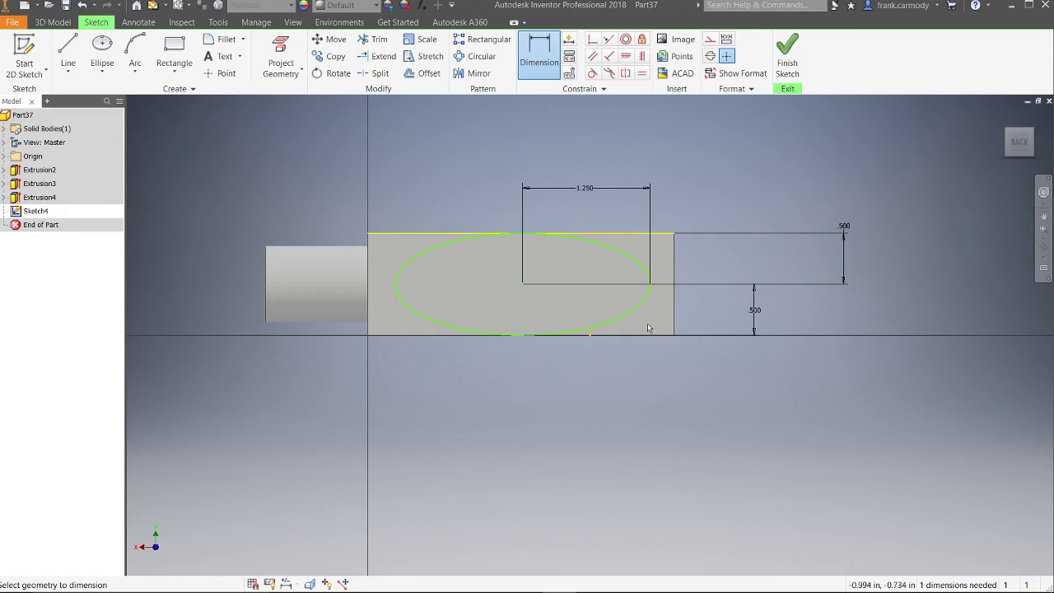
click(787, 56)
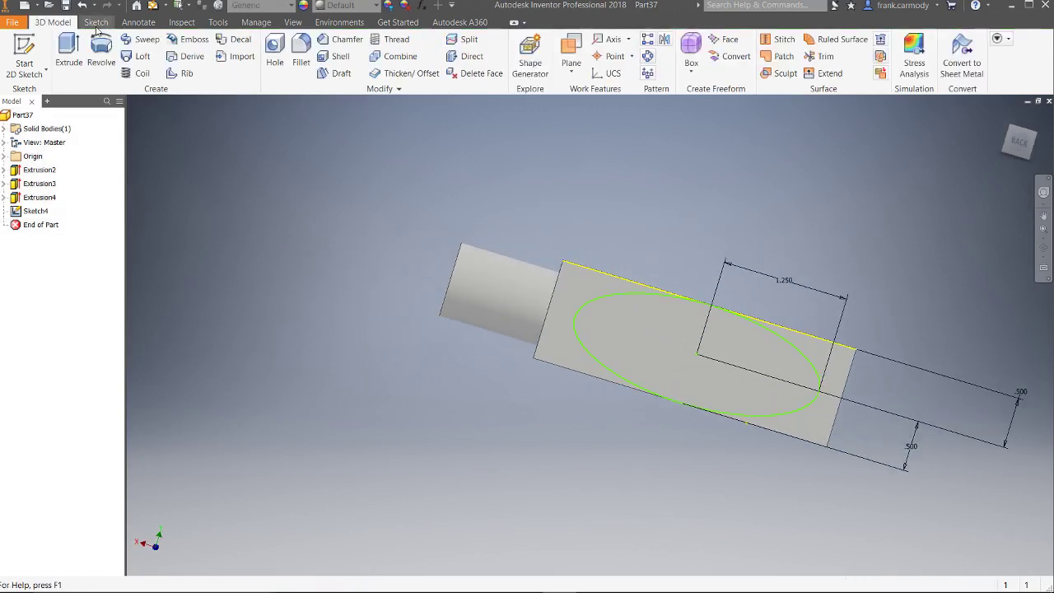
Extrude the ellipse with the Intersect operation and Through All extents
click(69, 55)
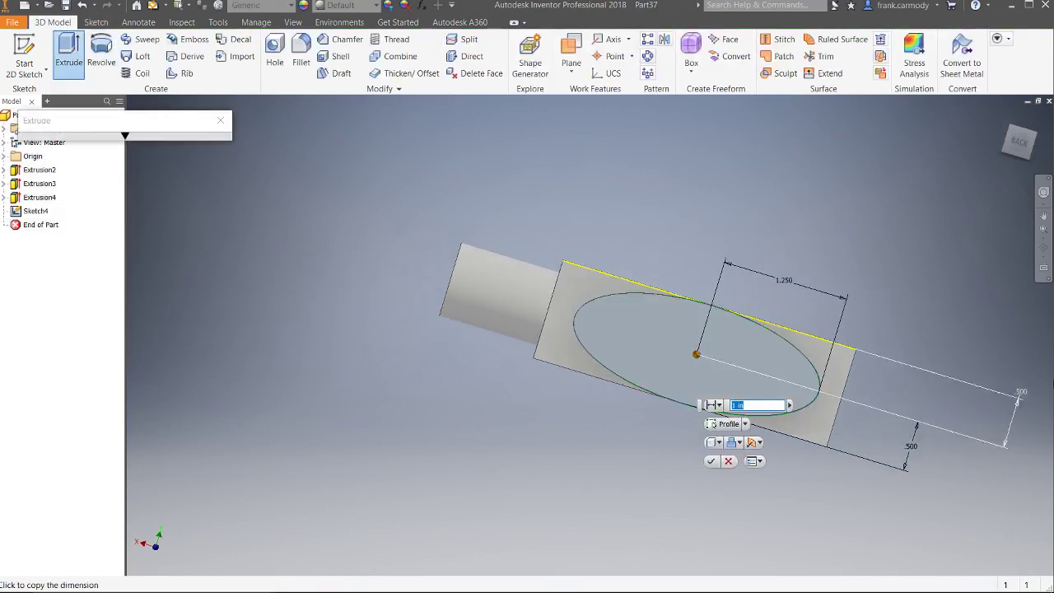
shift+middle_drag(766, 371, 806, 389)
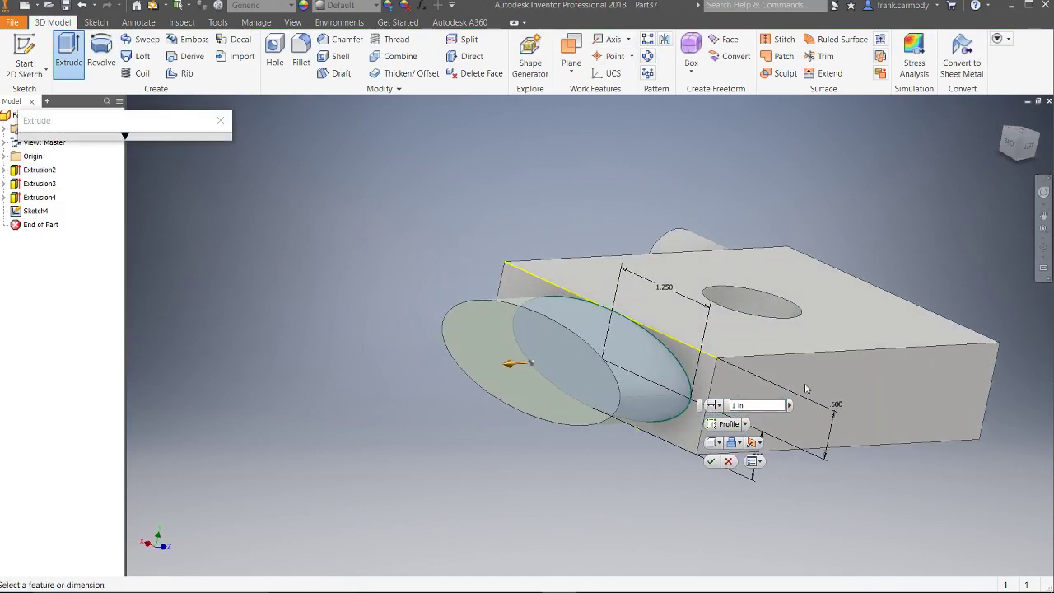
click(738, 444)
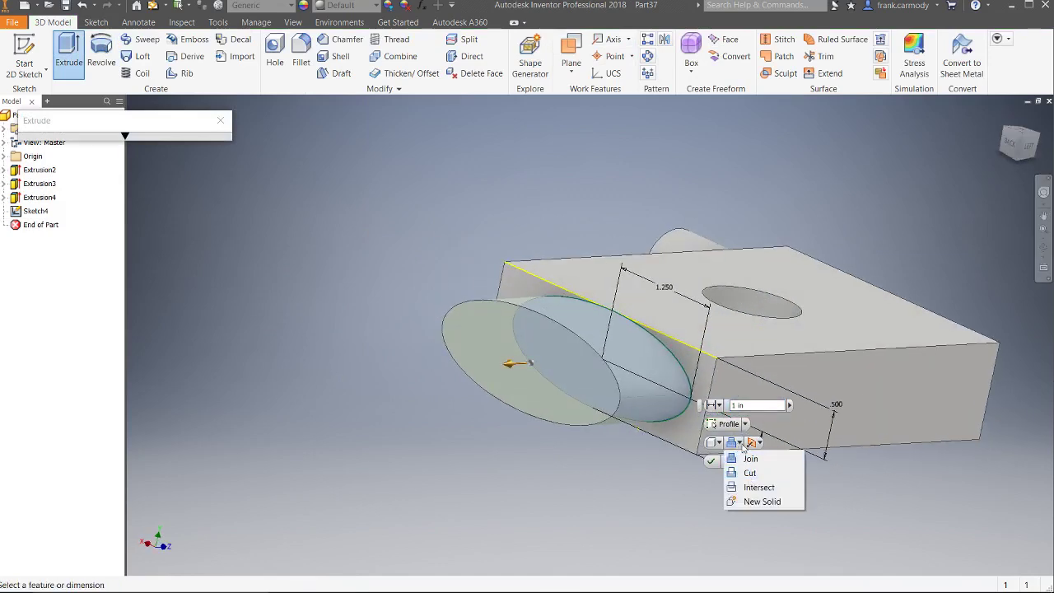
click(761, 488)
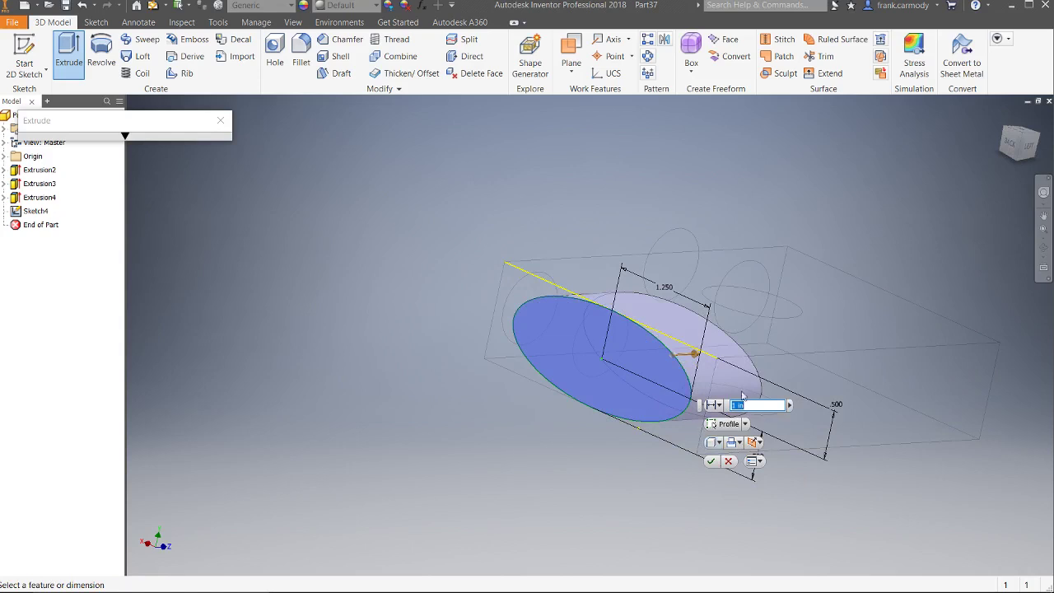
click(715, 406)
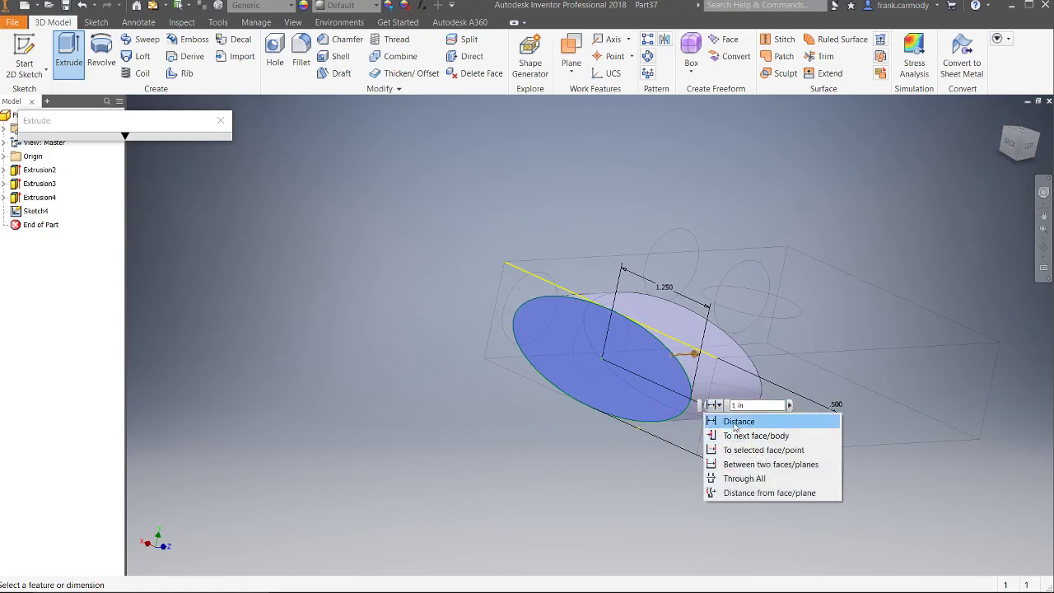
click(753, 484)
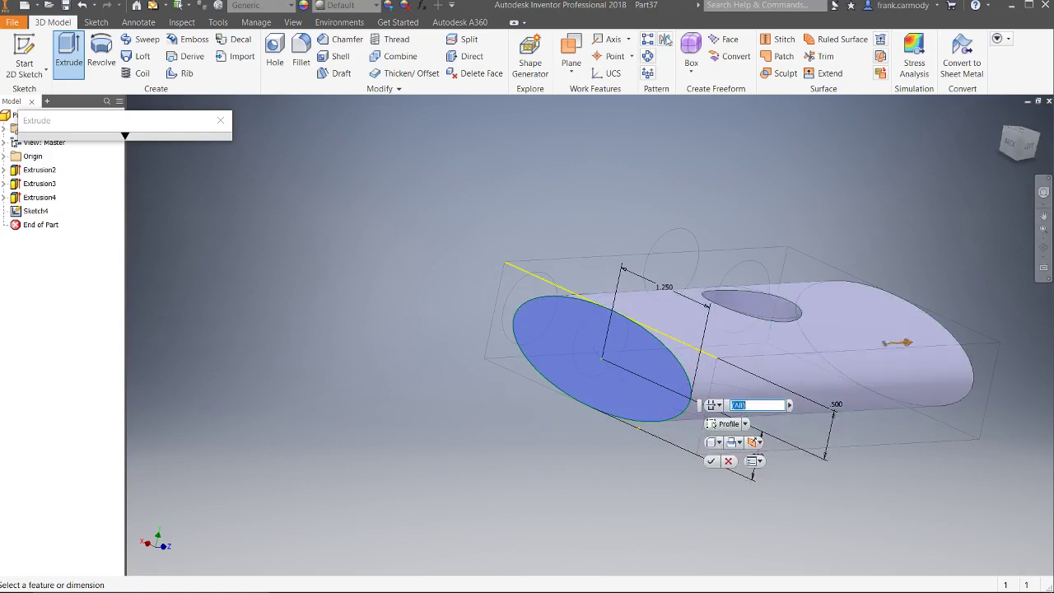
click(711, 461)
Cycle through previous views to inspect the finished oval-section bar
click(1043, 215)
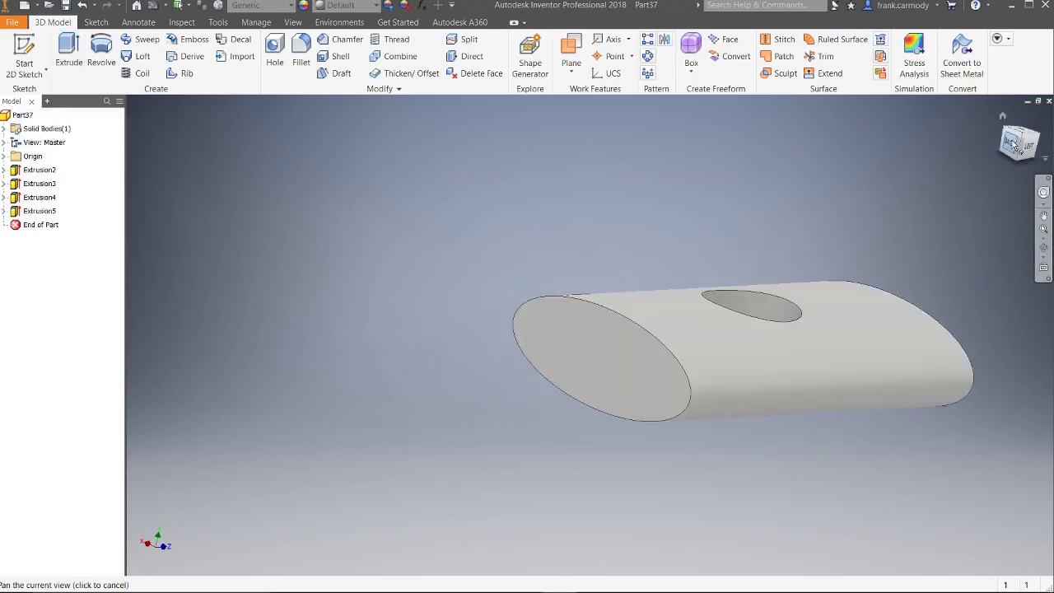
key(F5)
key(F5)
key(F5)
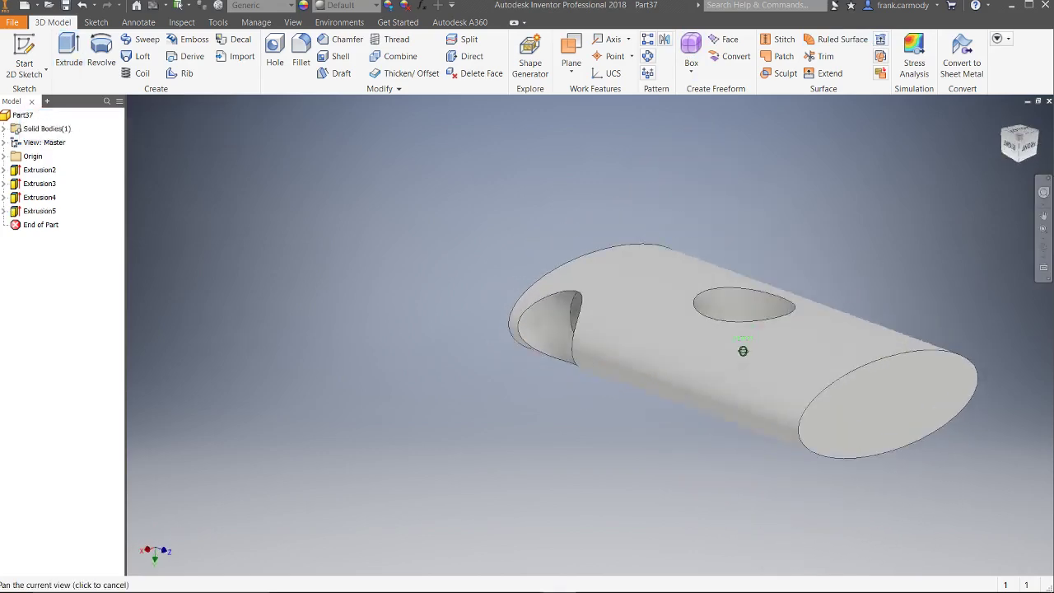
key(F5)
key(F5)
key(F5)
key(F5)
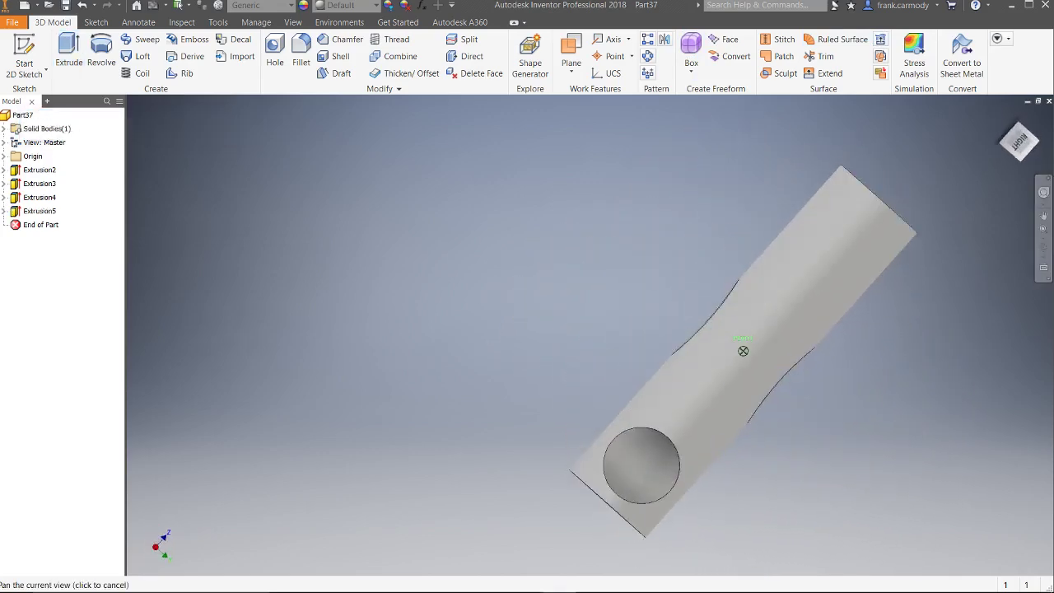
key(F5)
key(Escape)
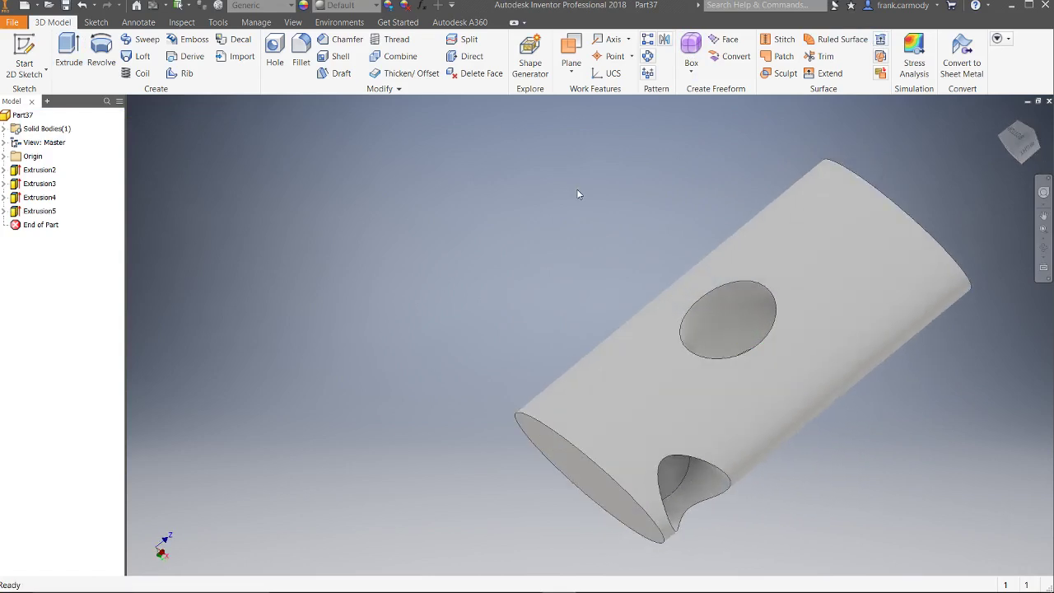